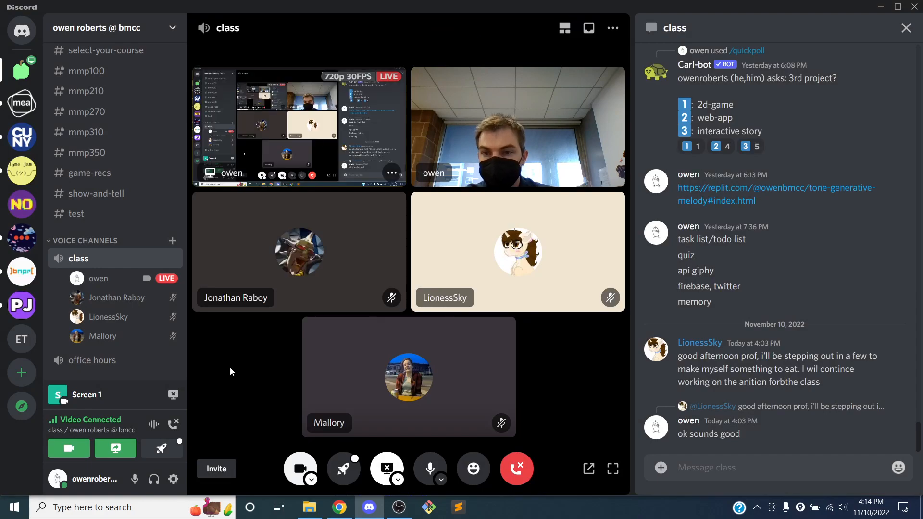
Step: Switch from the Discord call to the course schedule page in the browser and open the itch.io link
click(881, 7)
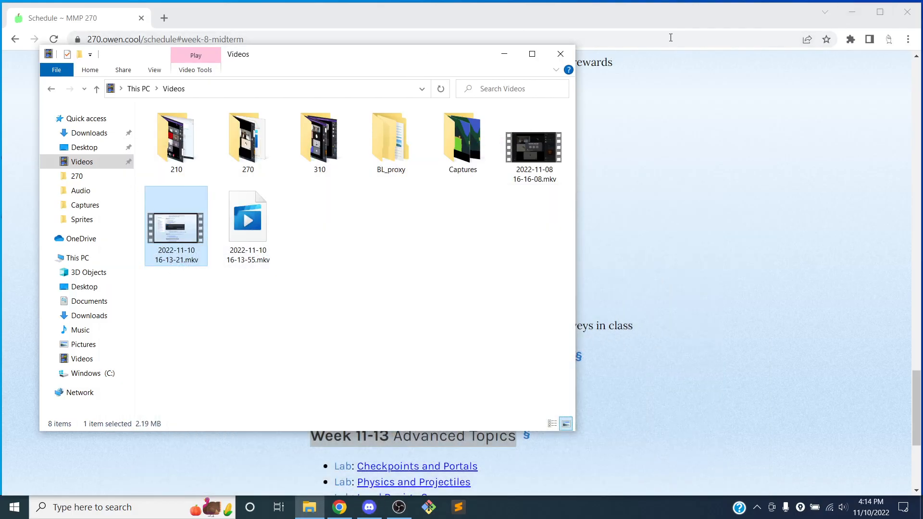
click(687, 107)
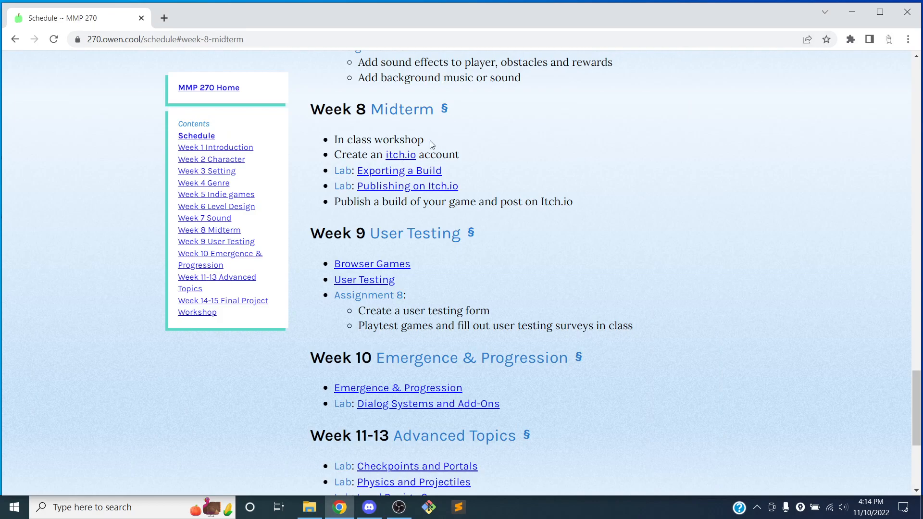
click(395, 155)
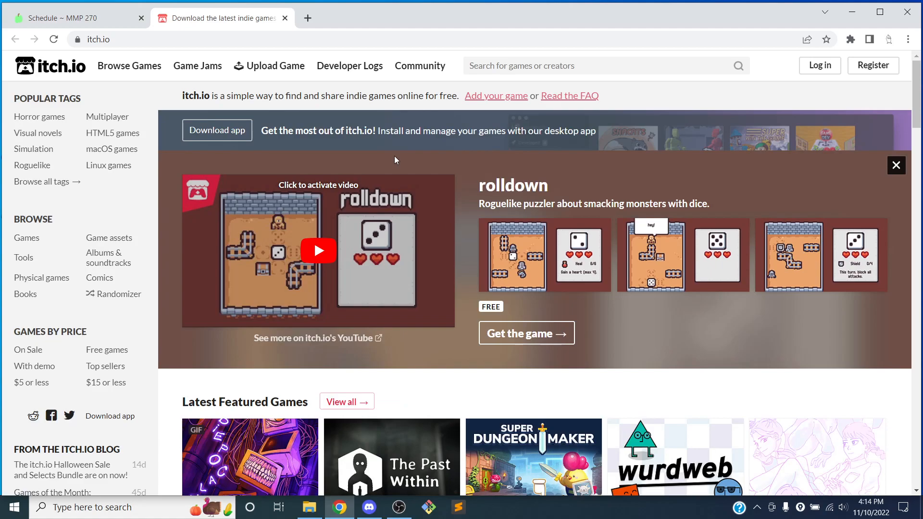
Step: Open the itch.io registration page and scroll through its sign-up form
click(873, 65)
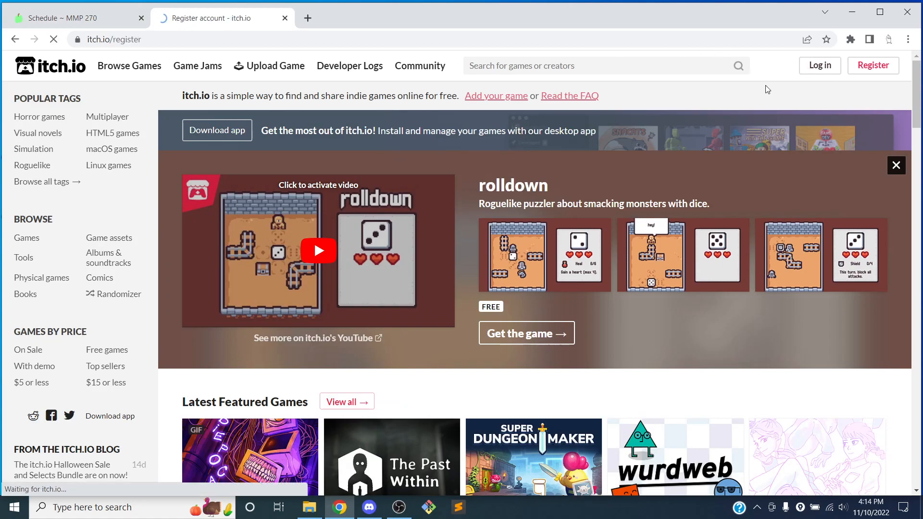
scroll(293, 191, down, 3)
scroll(292, 190, down, 2)
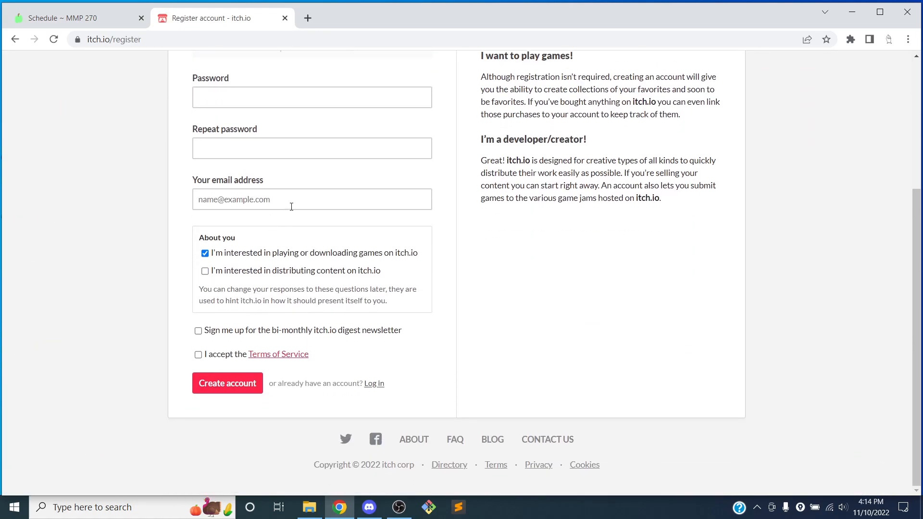
scroll(290, 206, up, 5)
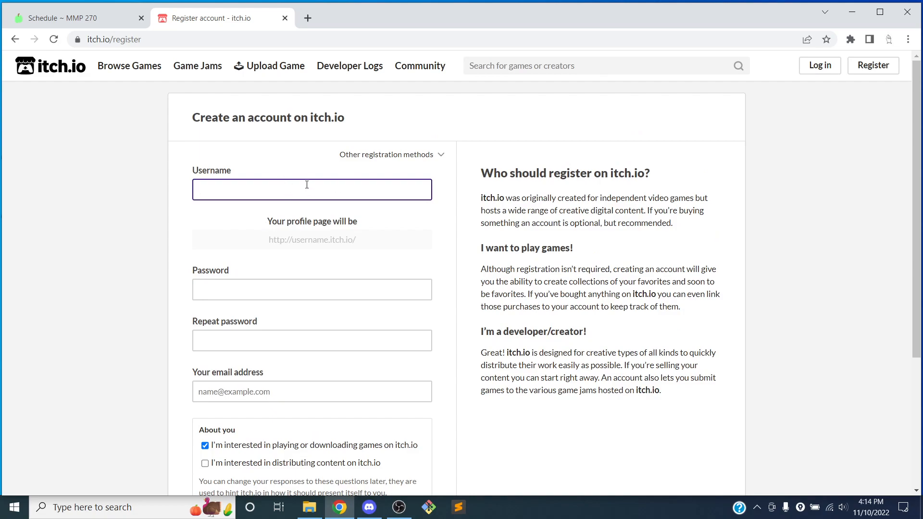
Step: Open the itch.io login page, enter the account username and account password, and try to log in
click(816, 69)
click(353, 188)
text(owenbmcc)
key(Tab)
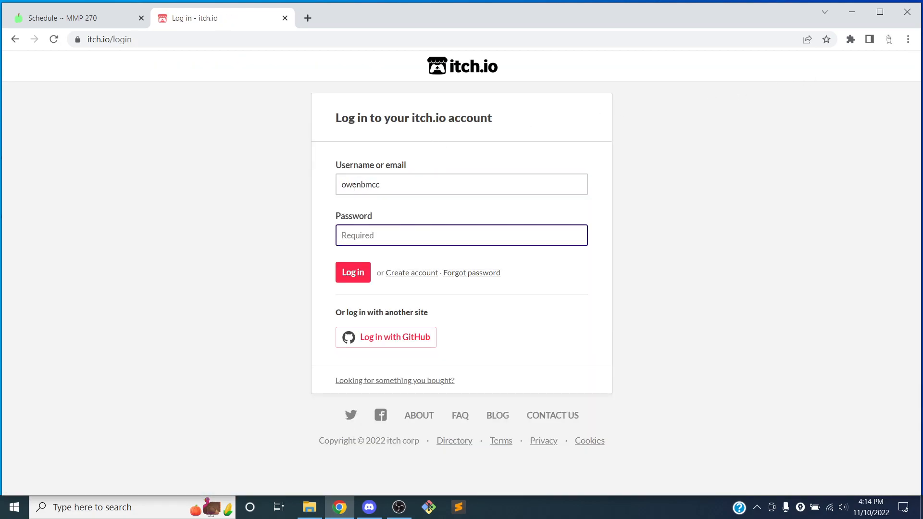
text(•)
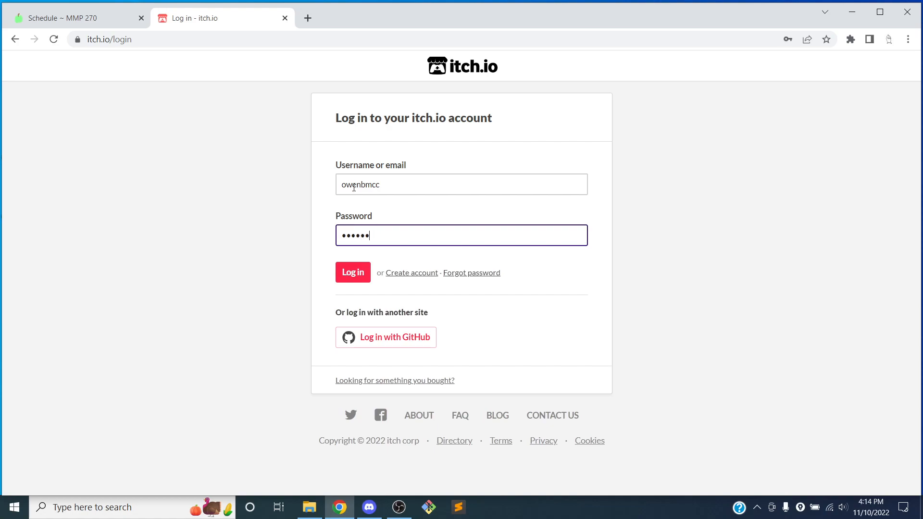
text(••••••••••••••••)
key(Return)
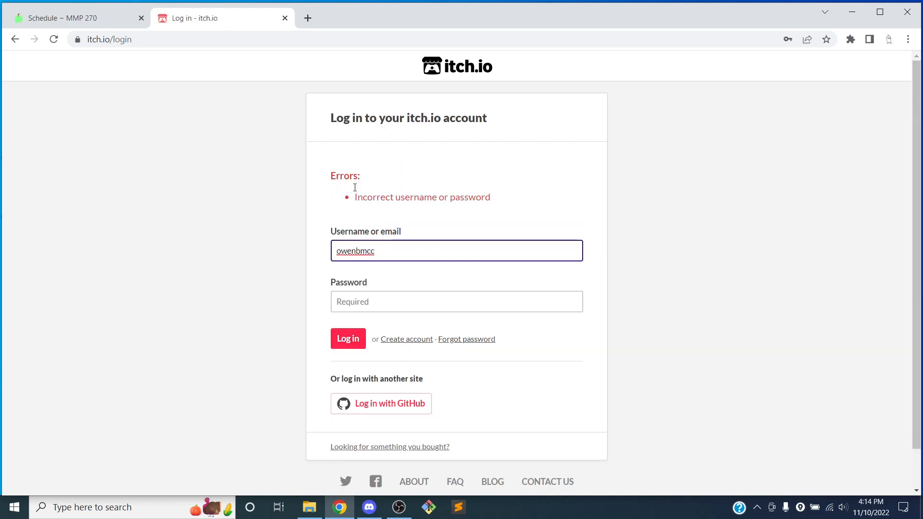
Step: Re-enter the account password, log in, and decline saving the password in the browser
key(Tab)
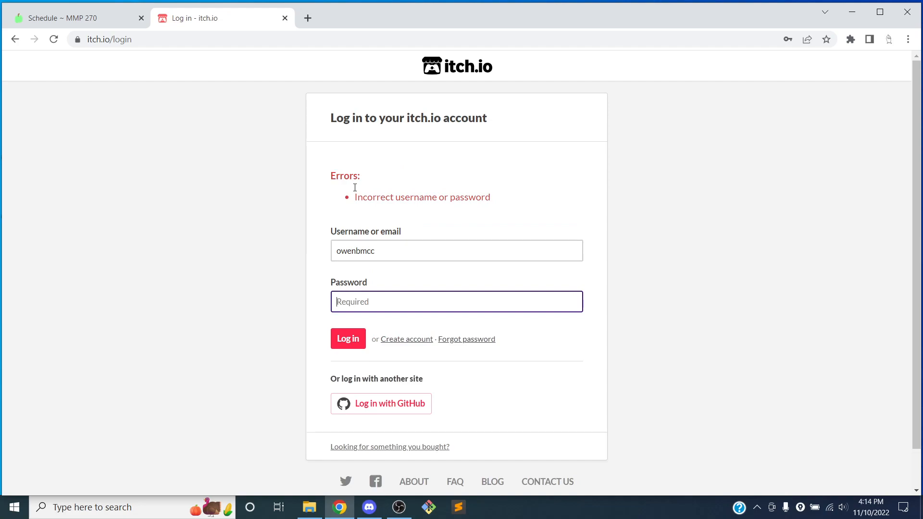
text(•)
key(Return)
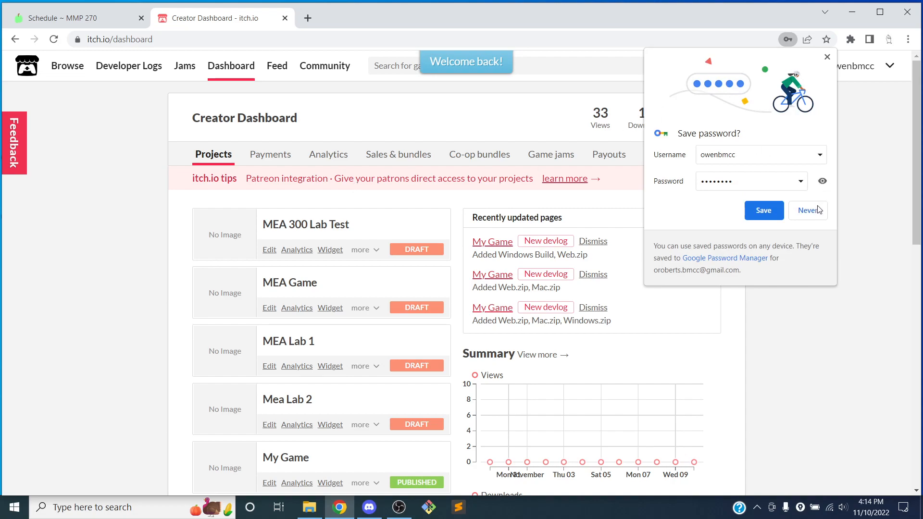
click(779, 217)
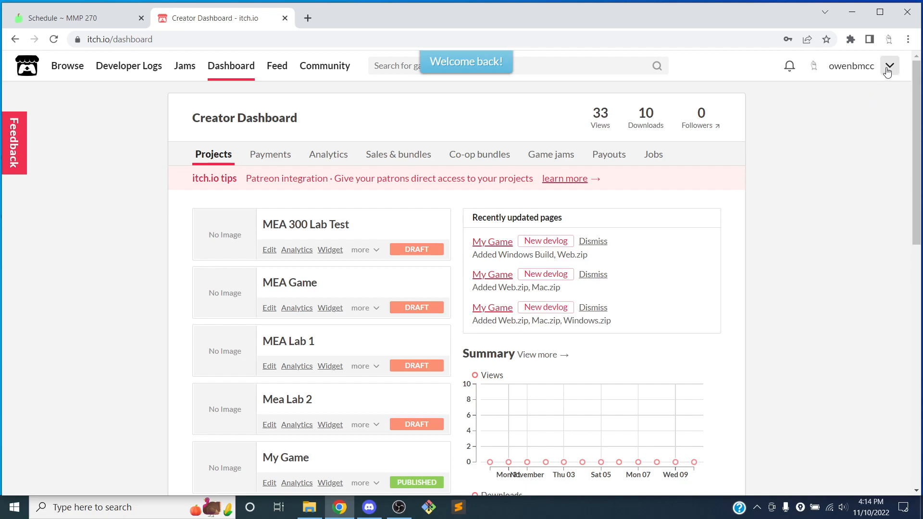
Step: Go to the itch.io home page and open the creator Dashboard from the account menu
click(26, 69)
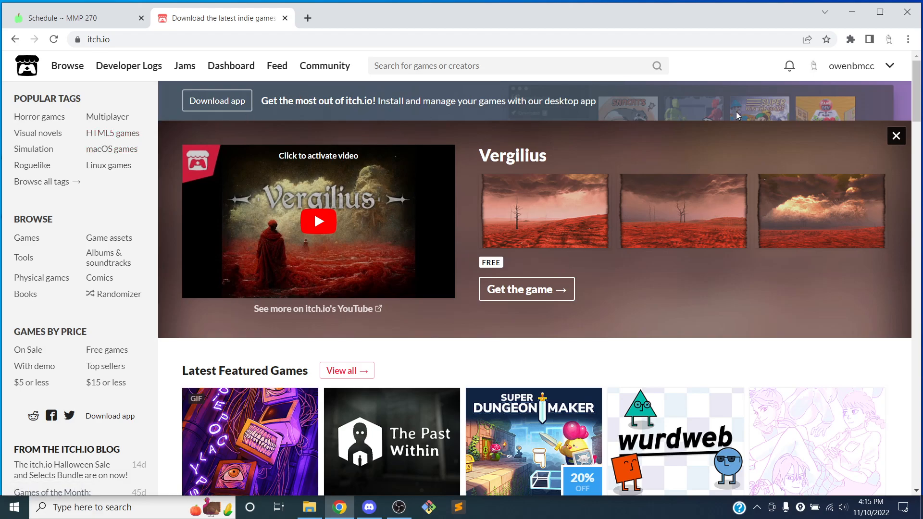
click(890, 67)
click(838, 179)
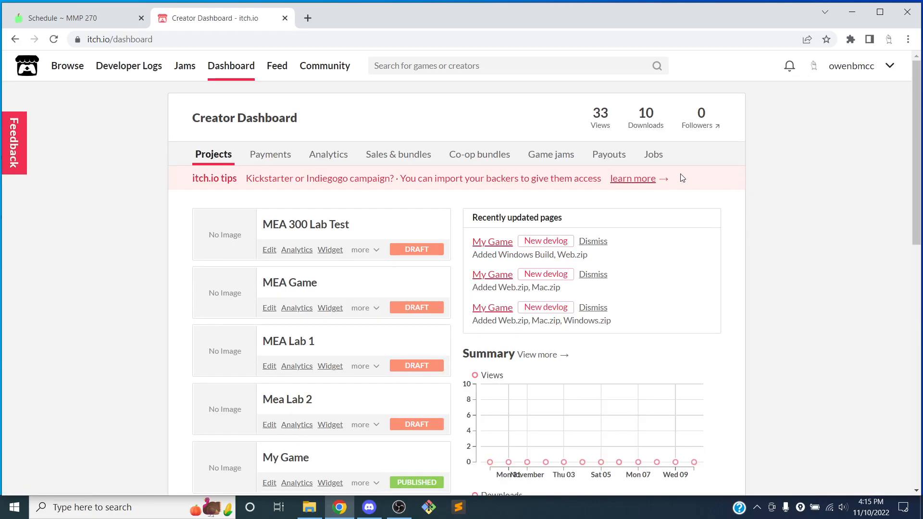
Step: Scroll through the creator dashboard's list of existing projects
scroll(155, 210, down, 6)
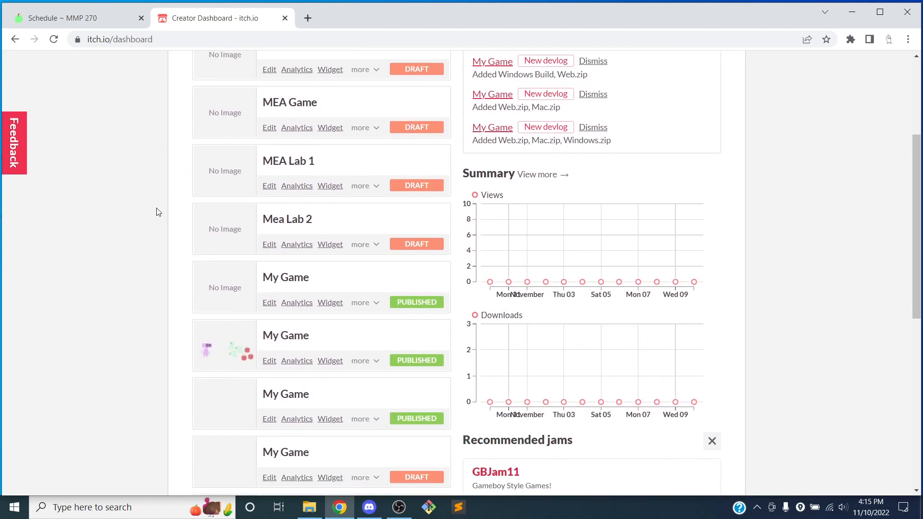
scroll(155, 211, down, 3)
scroll(156, 211, up, 10)
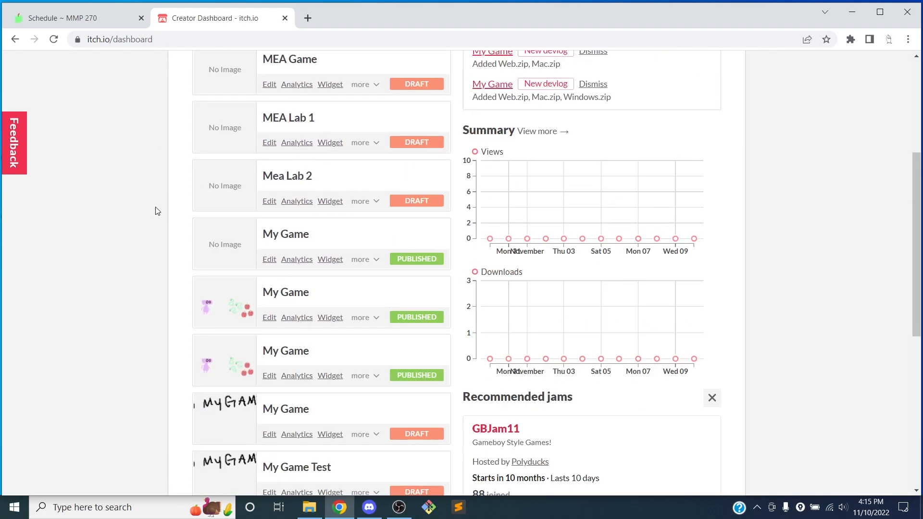
click(890, 66)
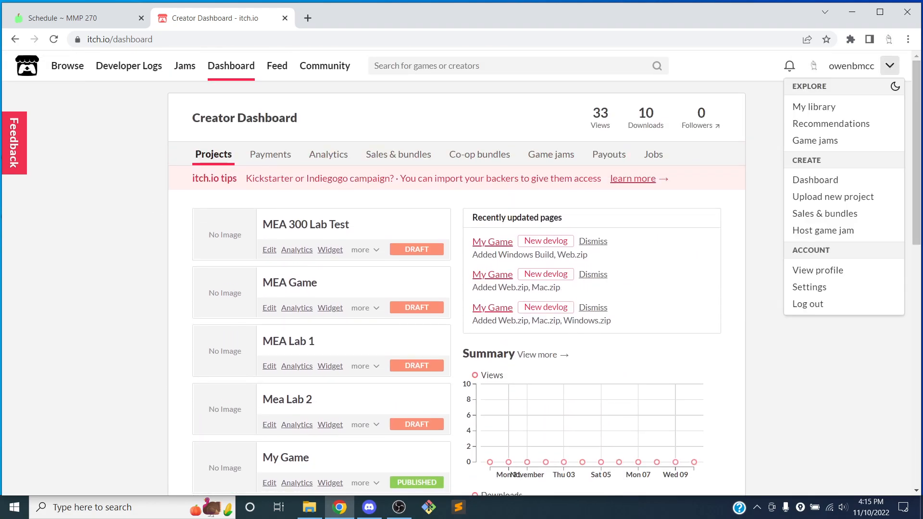
click(891, 67)
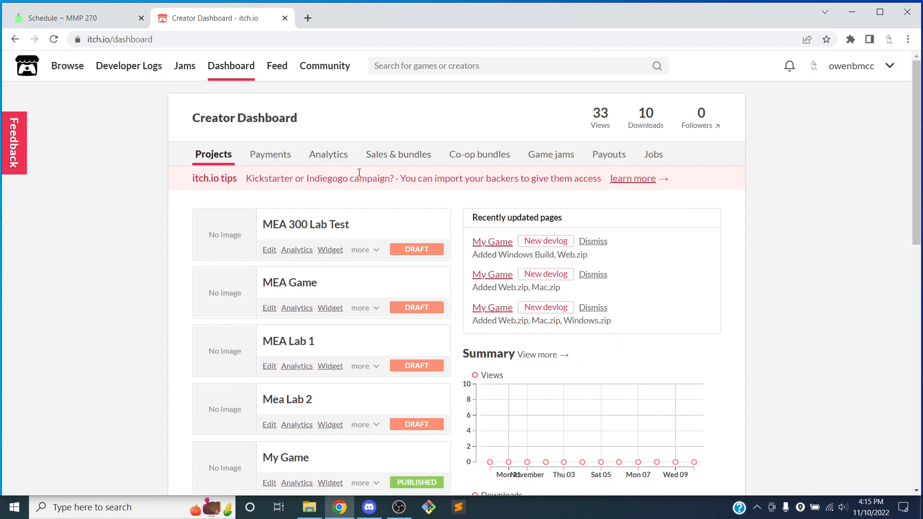
scroll(363, 179, down, 8)
scroll(363, 179, down, 4)
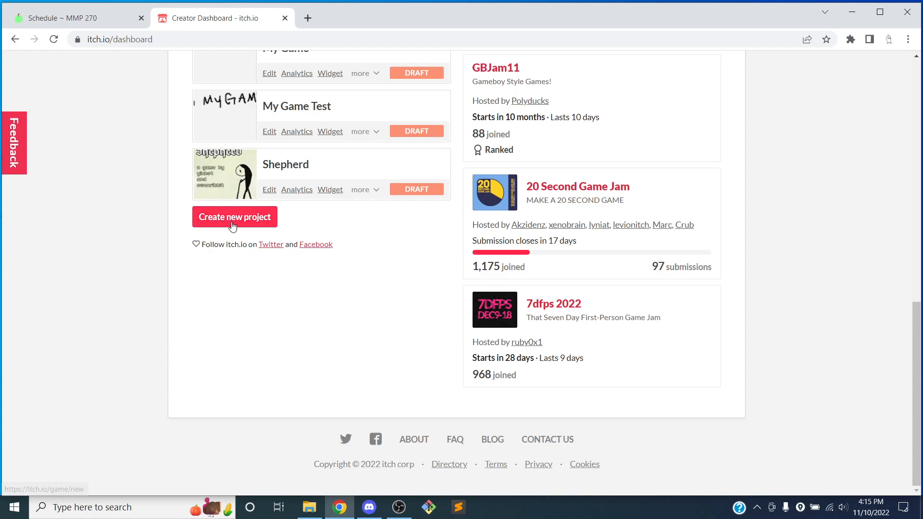
scroll(236, 221, up, 12)
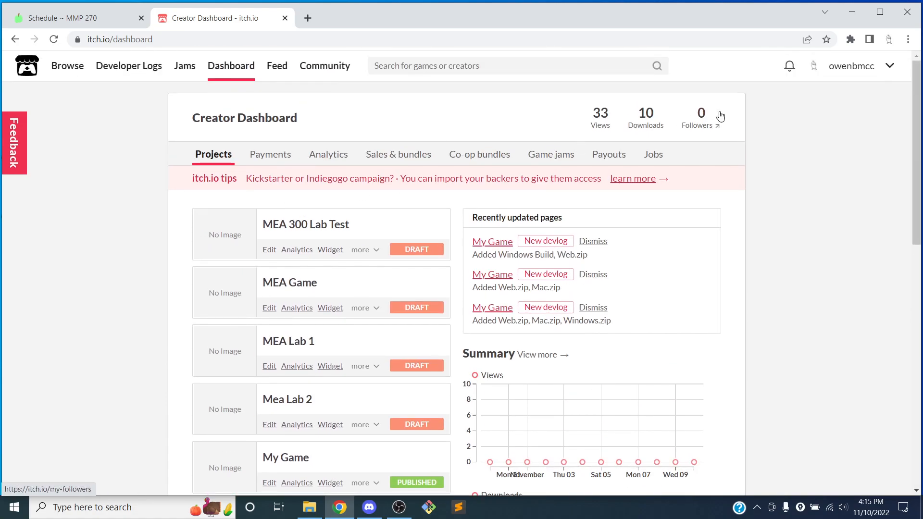
Step: Start a new project from the account menu and set its title to My Game Fall 2022
click(890, 66)
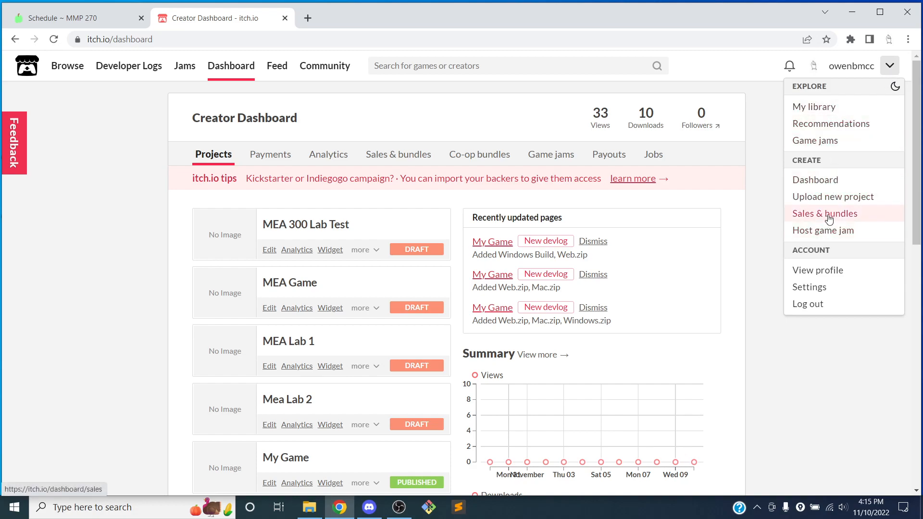
click(862, 198)
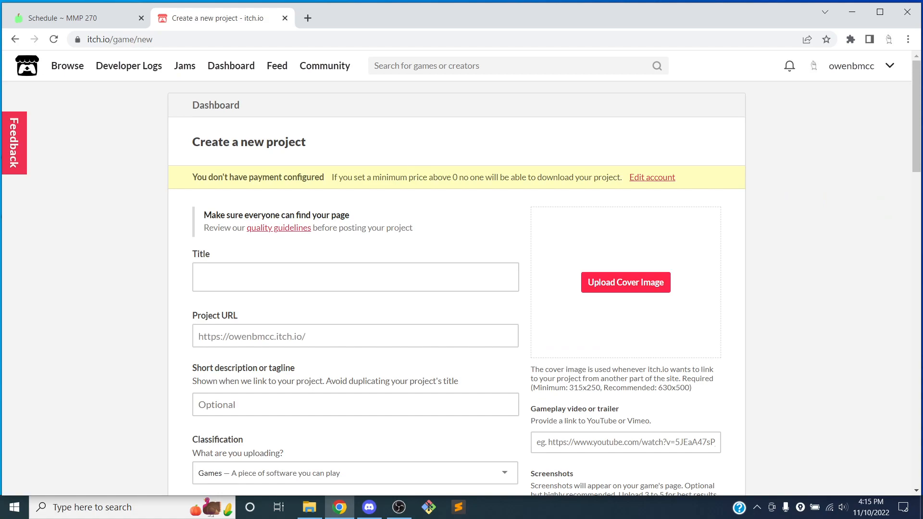
click(338, 267)
scroll(372, 178, down, 2)
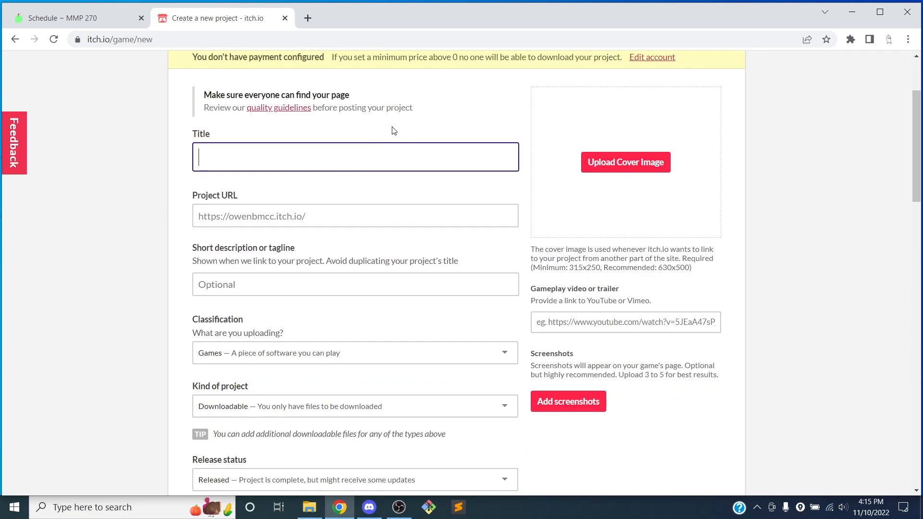
text(My Game Fall 2022)
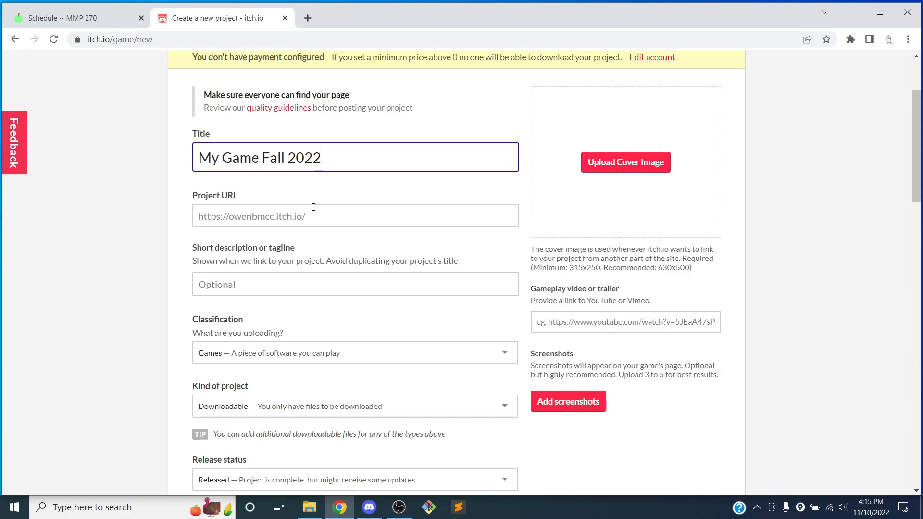
Step: Review the generated project URL and keep the classification as Games — A piece of software you can play
click(332, 216)
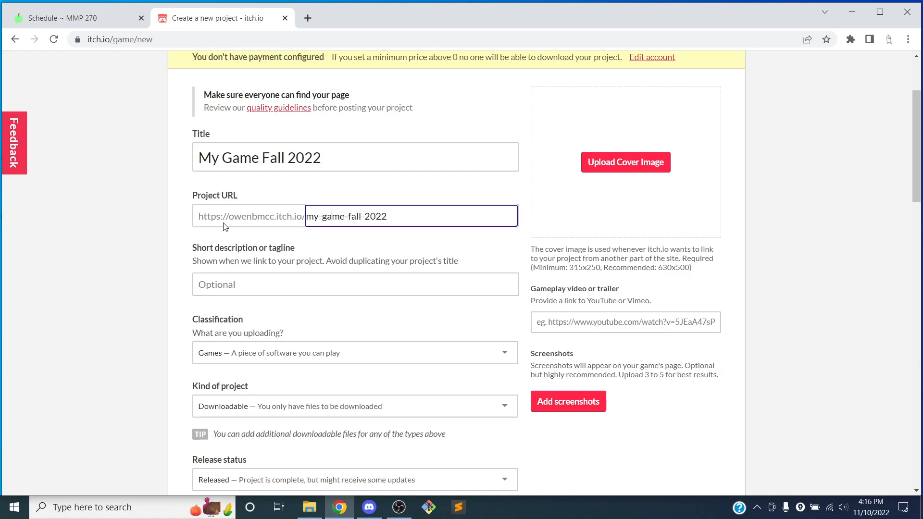
click(415, 234)
click(406, 215)
click(250, 292)
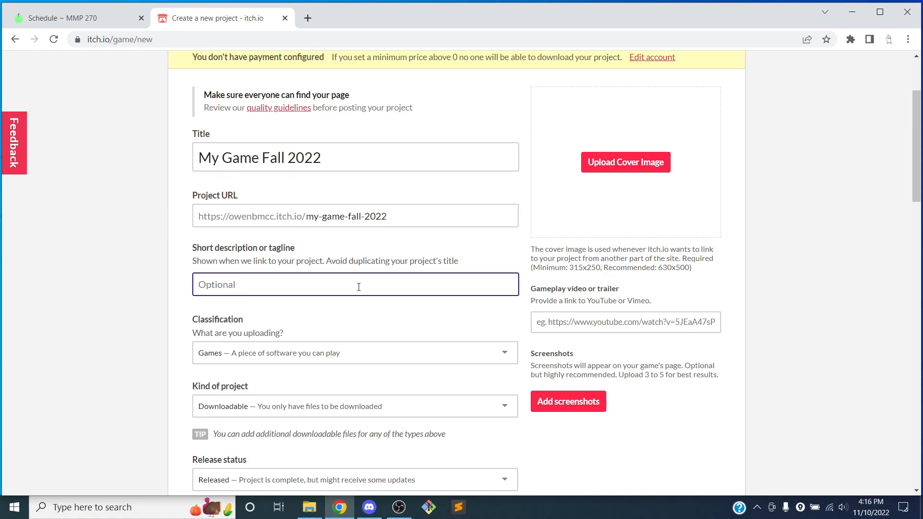
scroll(381, 258, down, 3)
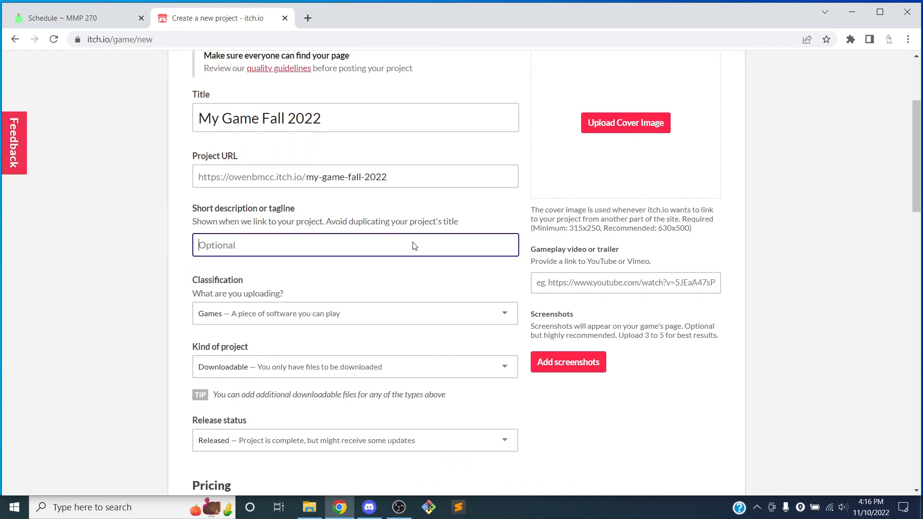
click(246, 236)
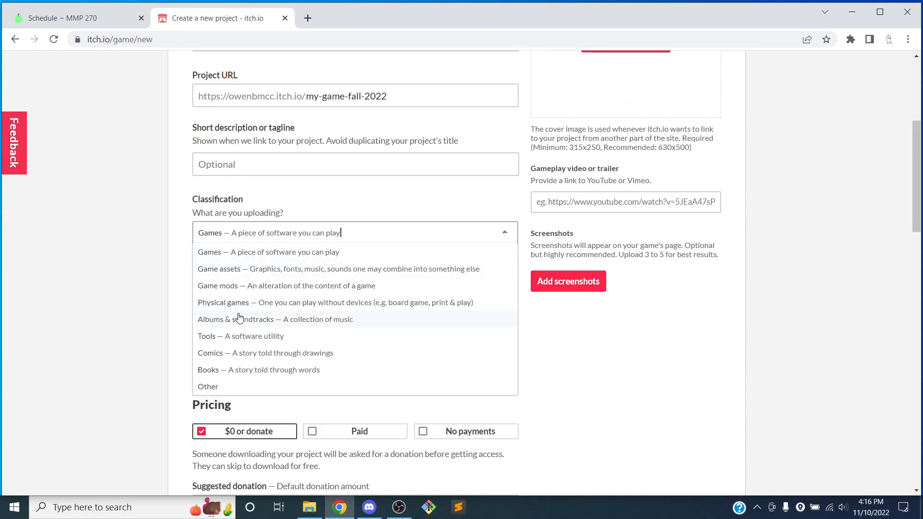
click(287, 253)
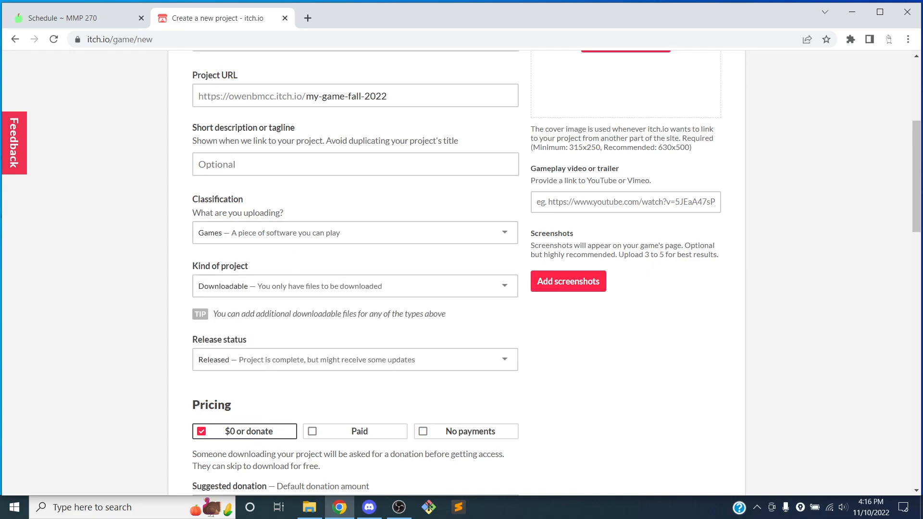
Step: Set the kind of project to HTML so it plays in the browser
scroll(298, 257, down, 1)
click(308, 228)
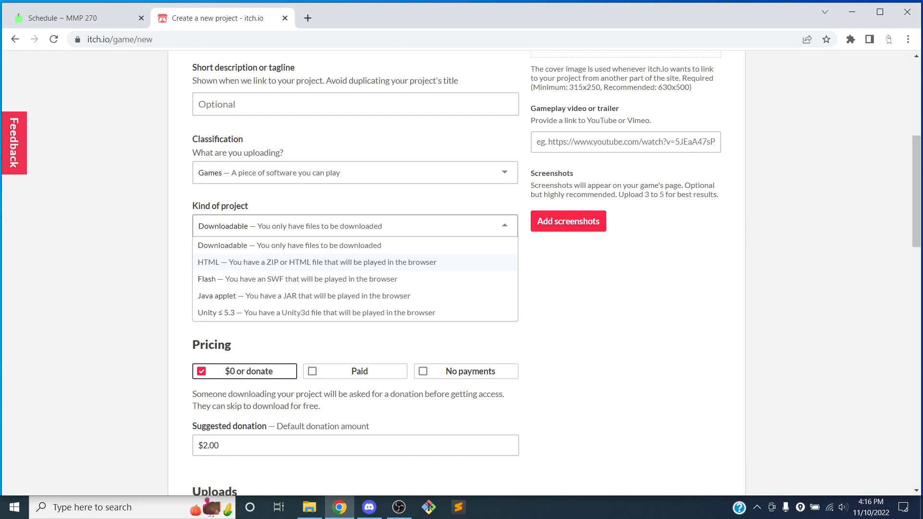
click(285, 263)
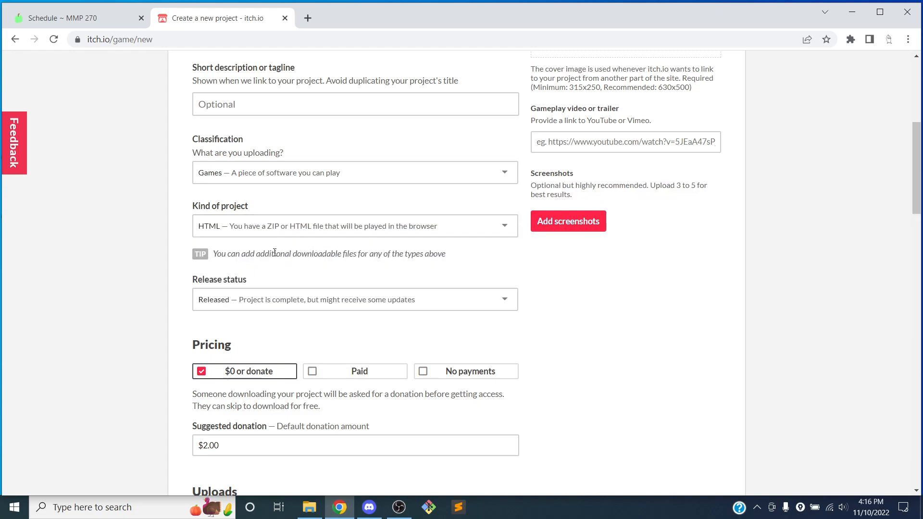
Step: Set the release status to Prototype
scroll(307, 258, down, 1)
click(298, 240)
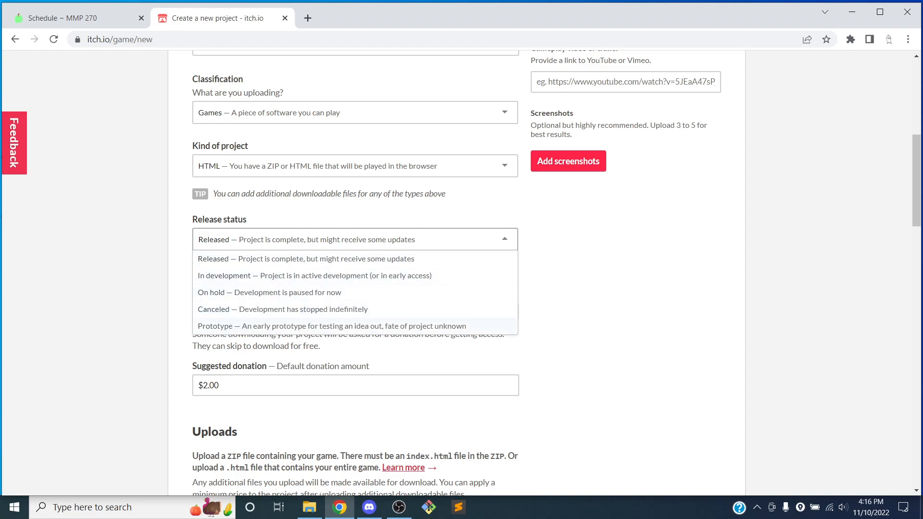
click(249, 326)
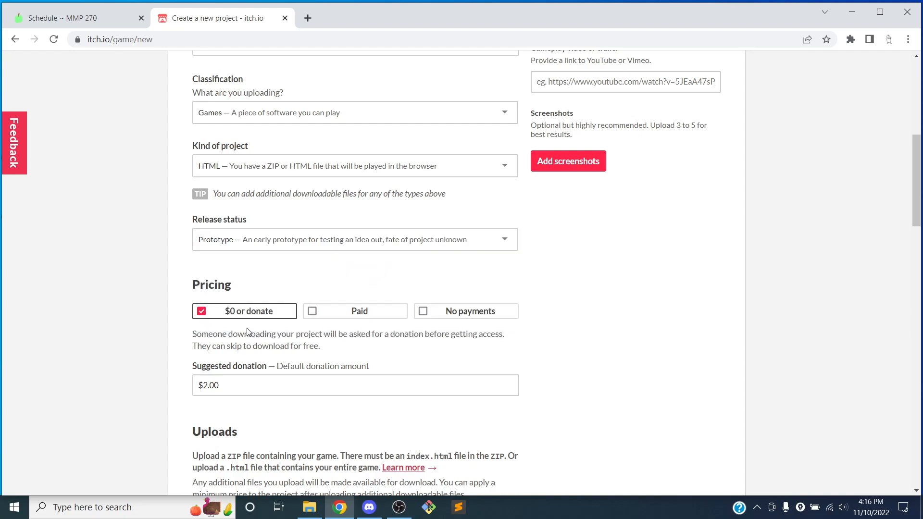
Step: Set the project's pricing to No payments
scroll(252, 253, down, 2)
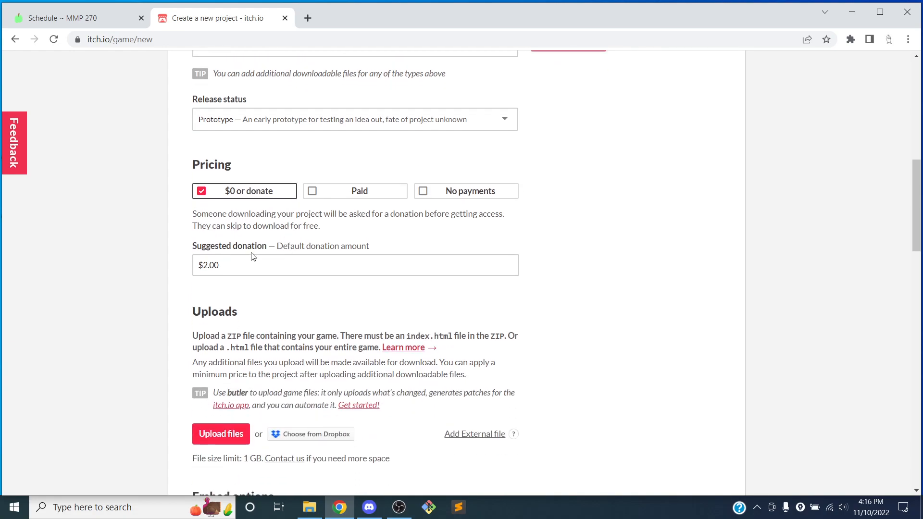
click(433, 192)
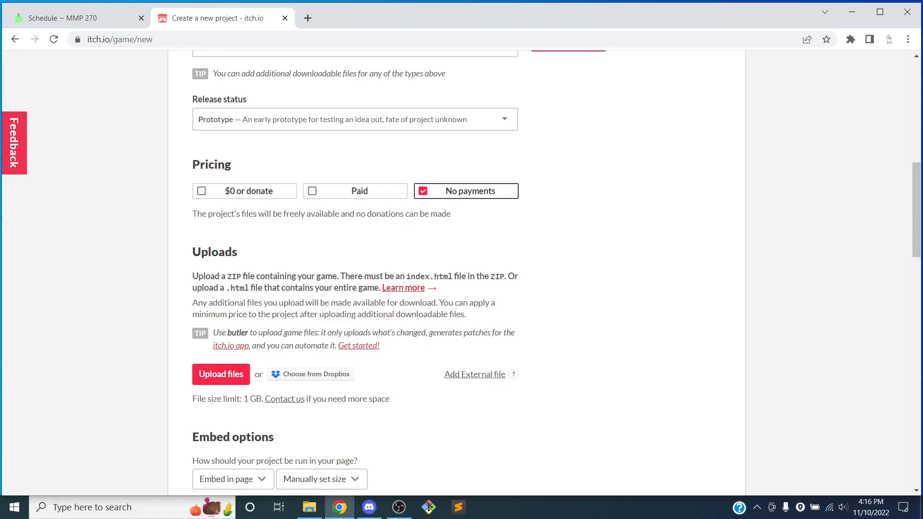
Step: Read the upload instructions requiring a ZIP file containing an index.html file
scroll(455, 205, down, 1)
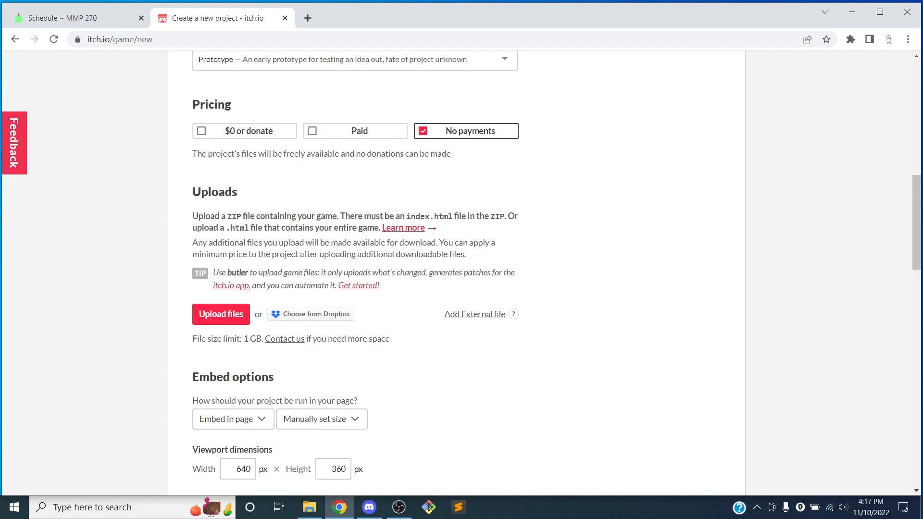
drag(394, 216, 456, 216)
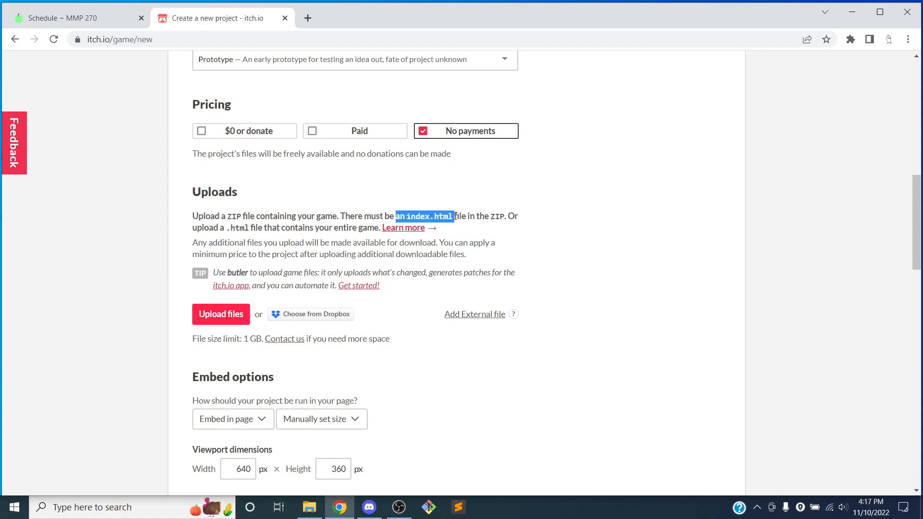
click(431, 199)
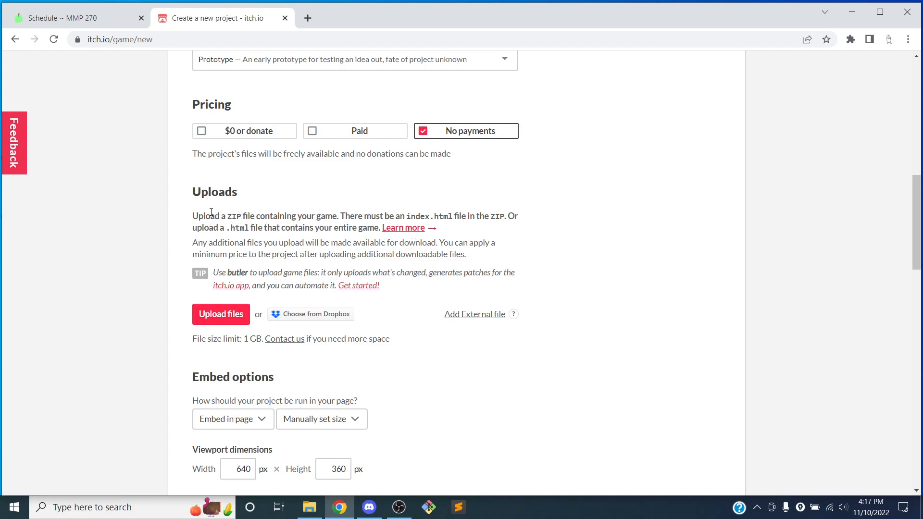
drag(192, 217, 337, 213)
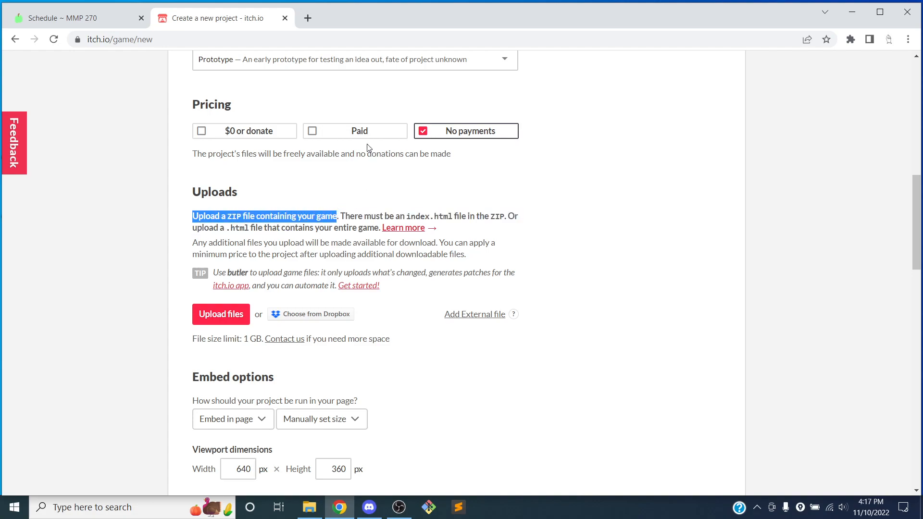
Step: Open File Explorer and browse to the Desktop > My Game > Game > Builds folder holding the web build
click(310, 510)
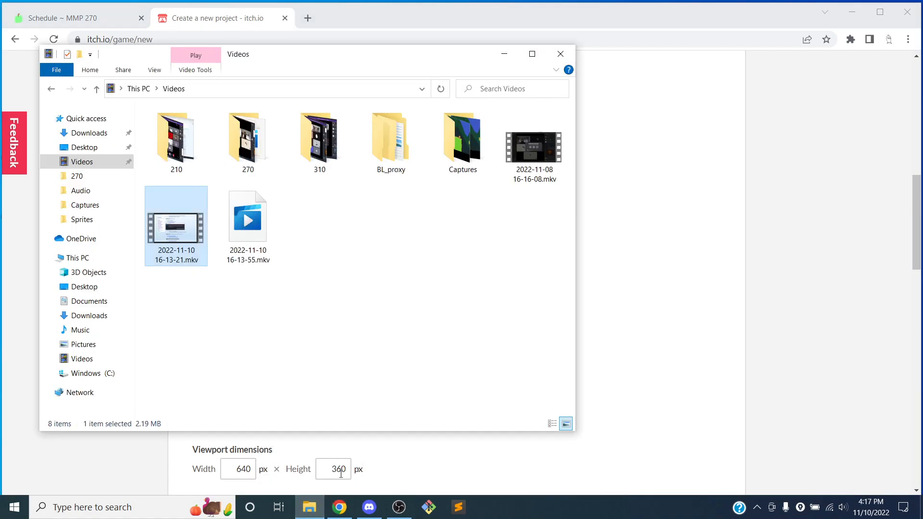
drag(350, 59, 609, 62)
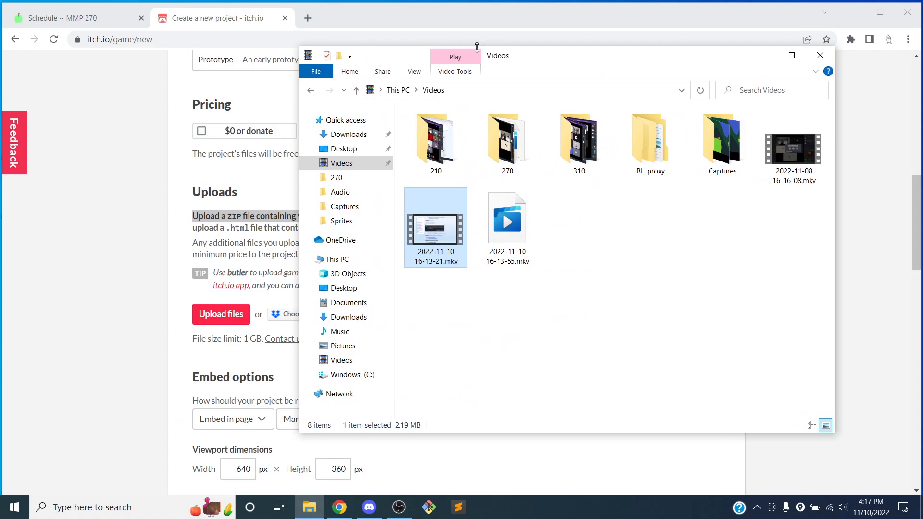
click(344, 149)
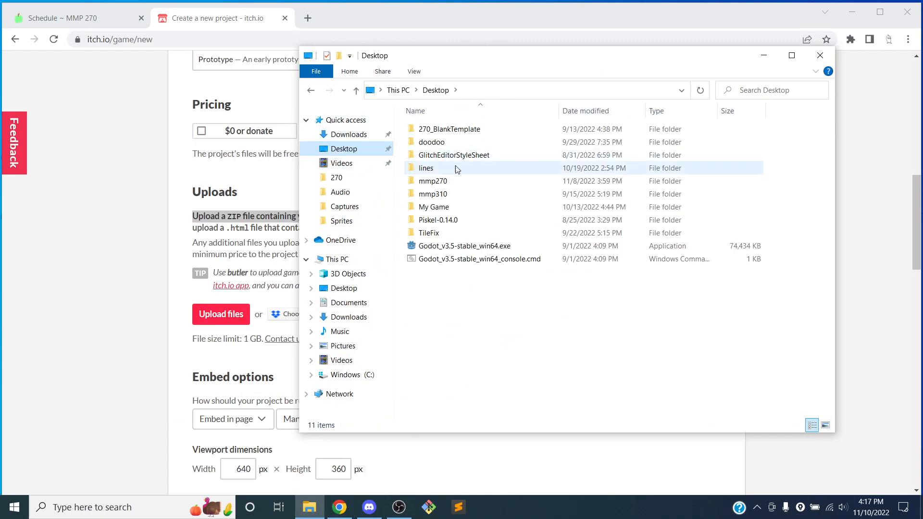
double_click(465, 208)
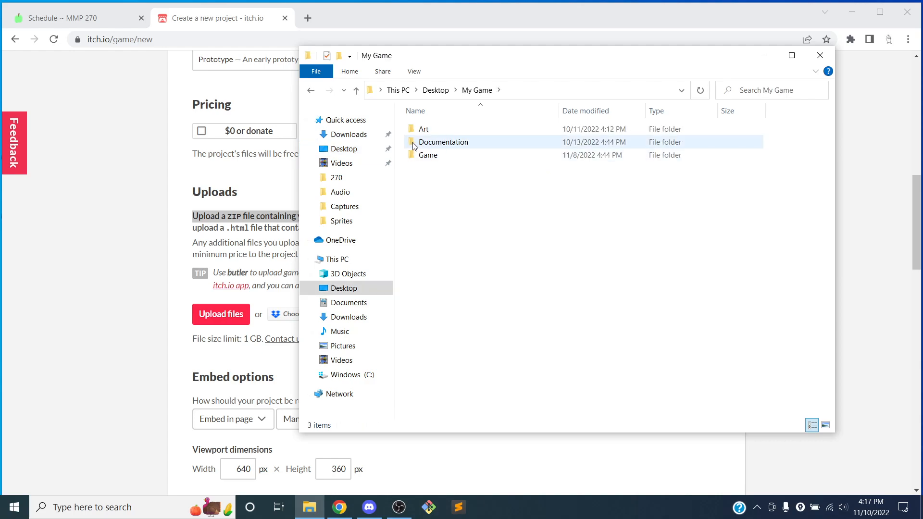
double_click(430, 155)
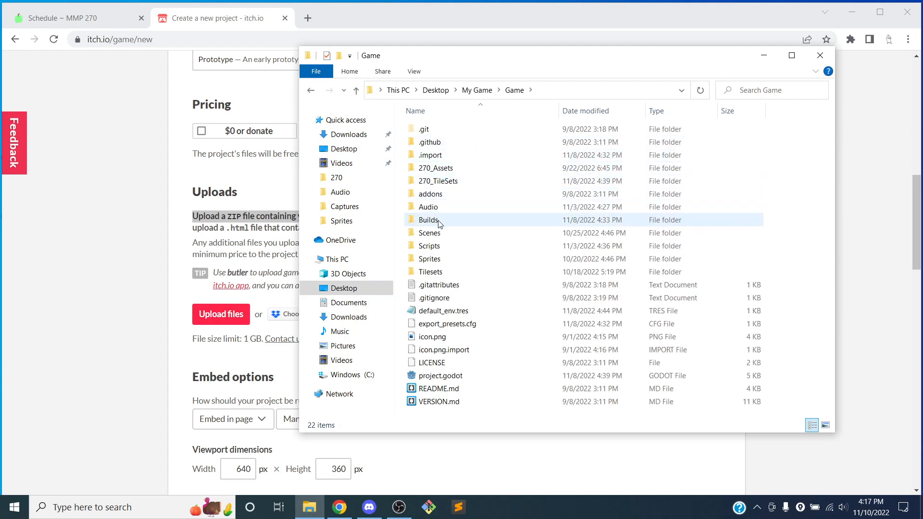
double_click(438, 225)
click(447, 146)
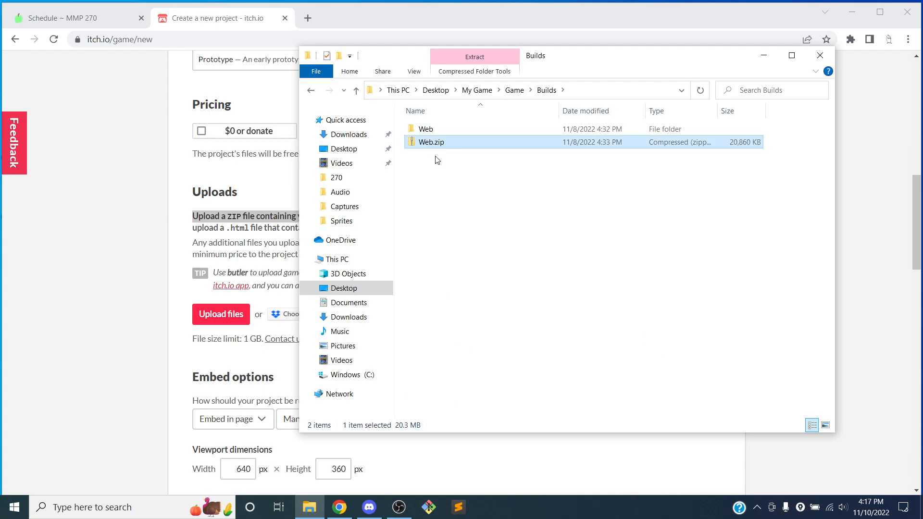
Step: Inspect the files inside the Web build folder, then return to Builds and to the project page
double_click(441, 130)
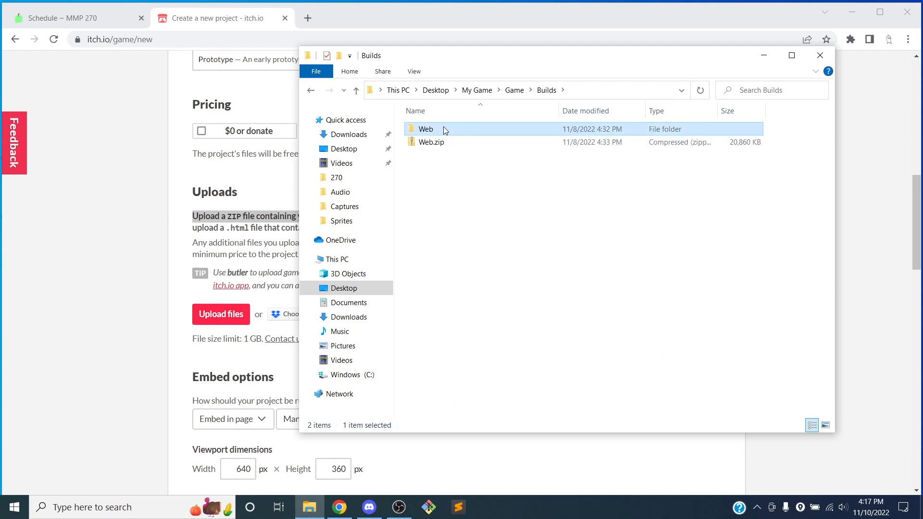
click(435, 168)
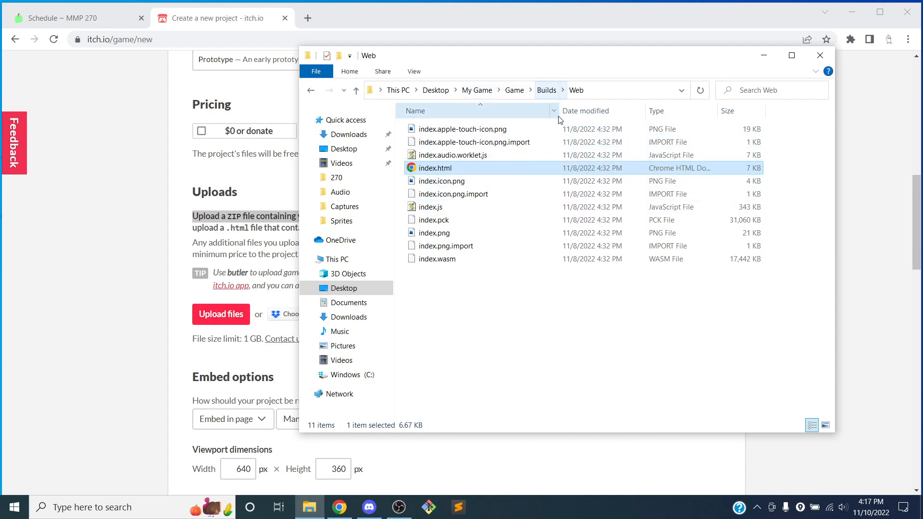
click(547, 90)
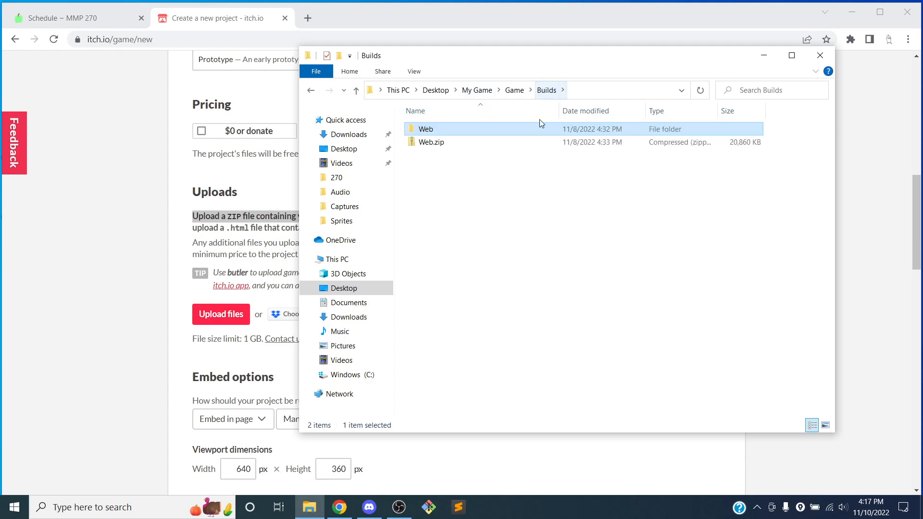
click(448, 140)
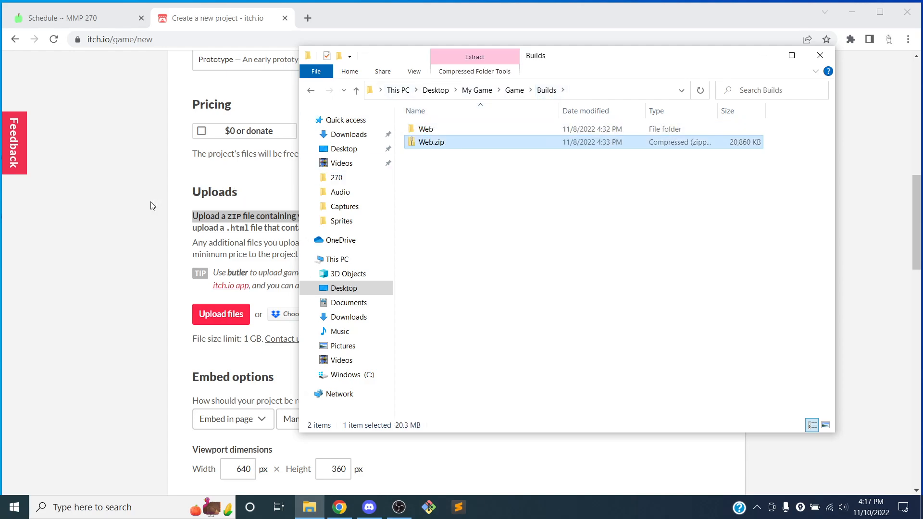
click(141, 184)
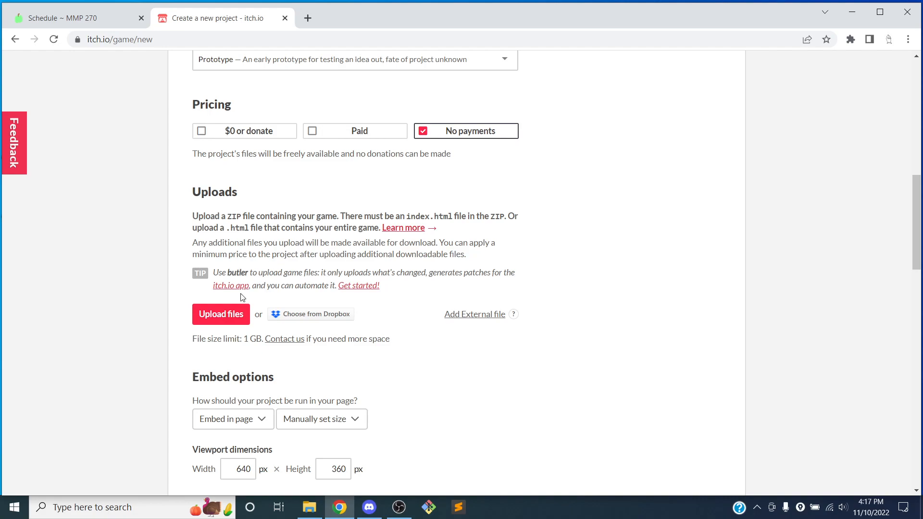
Step: Try to upload Web.zip from Desktop > My Game > Game > Builds as the project's game file
scroll(262, 295, down, 1)
click(222, 259)
click(69, 112)
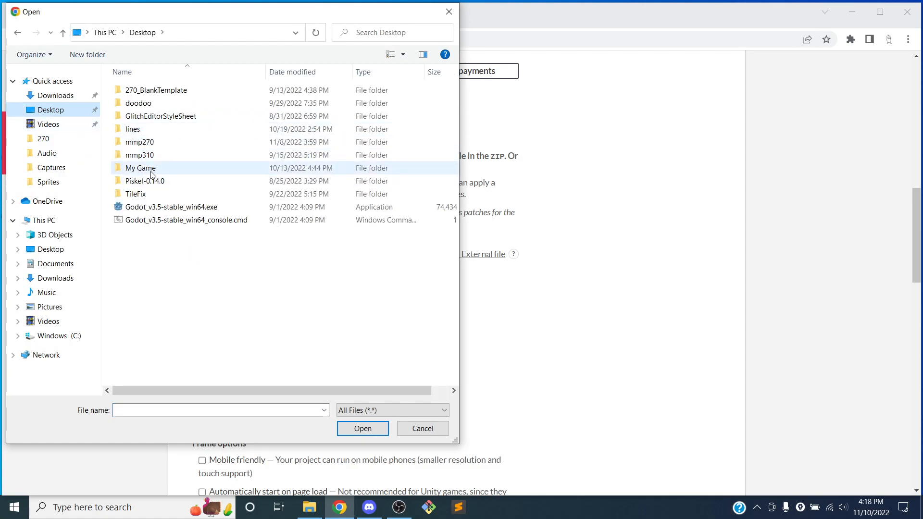
double_click(144, 169)
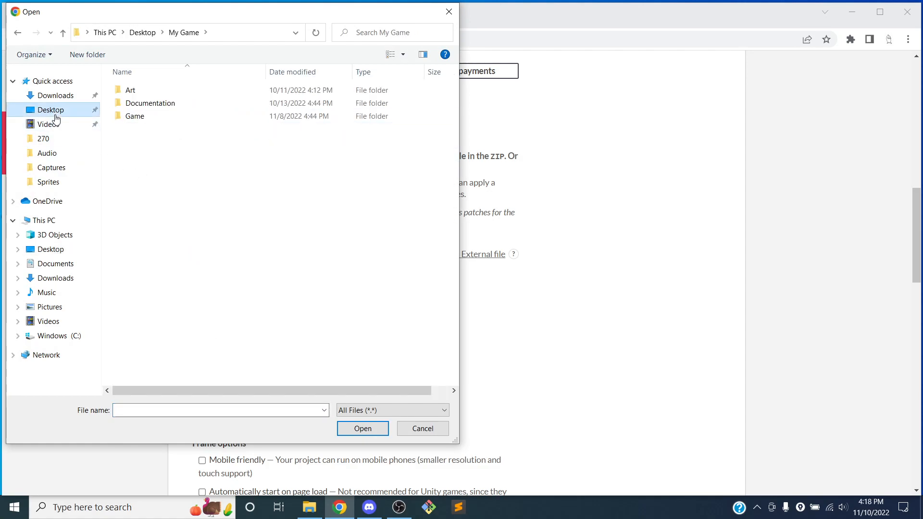
click(56, 115)
double_click(141, 168)
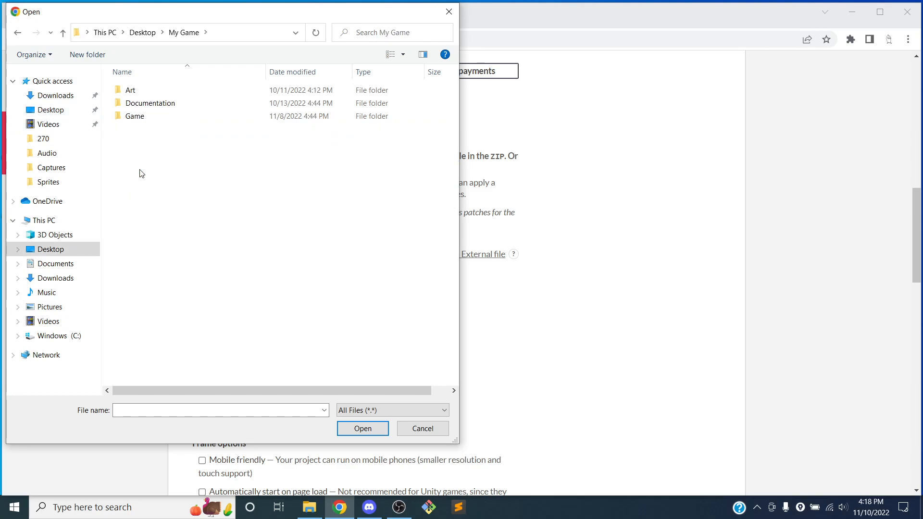
double_click(147, 118)
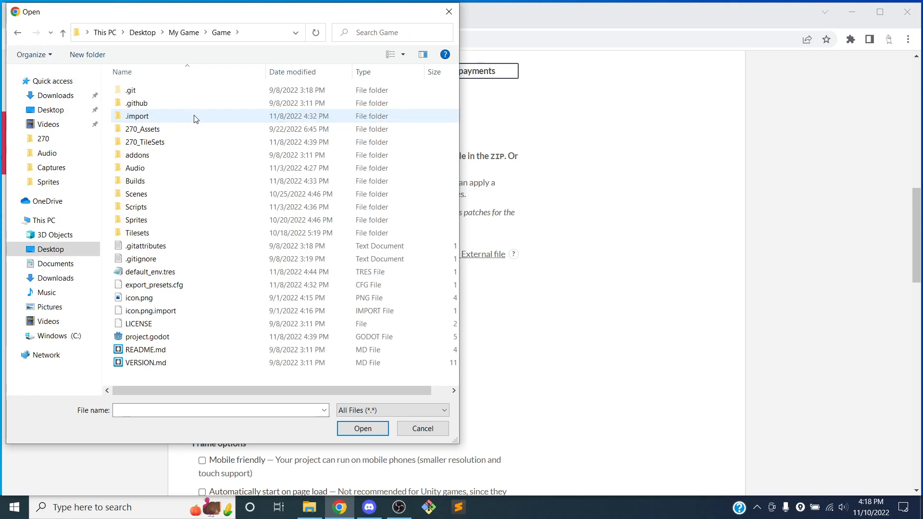
double_click(135, 182)
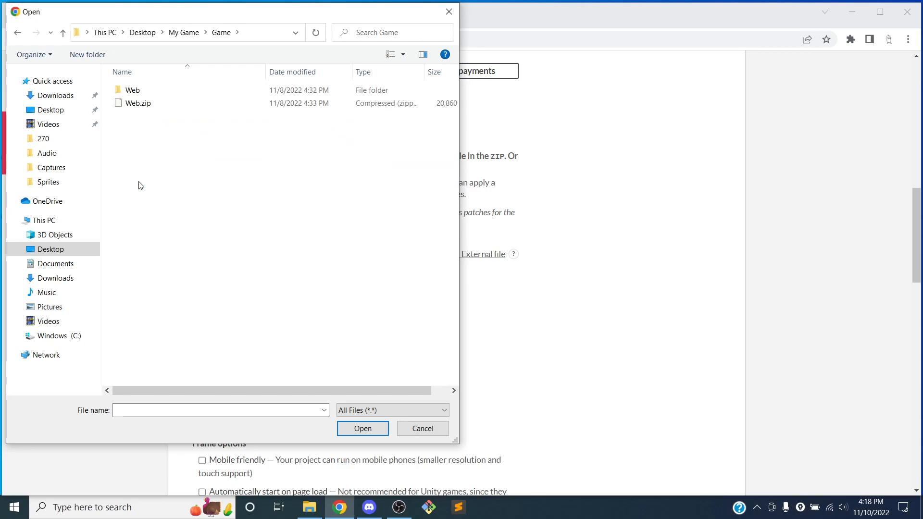
click(143, 105)
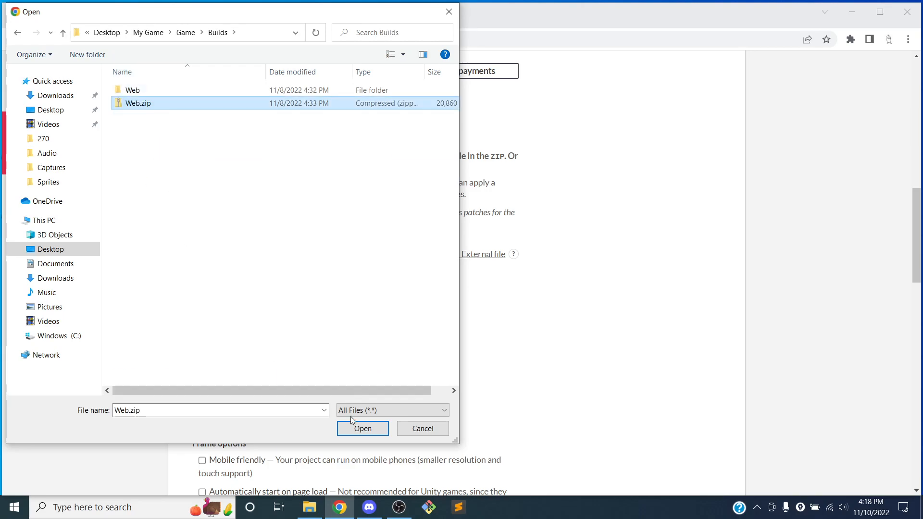
click(361, 428)
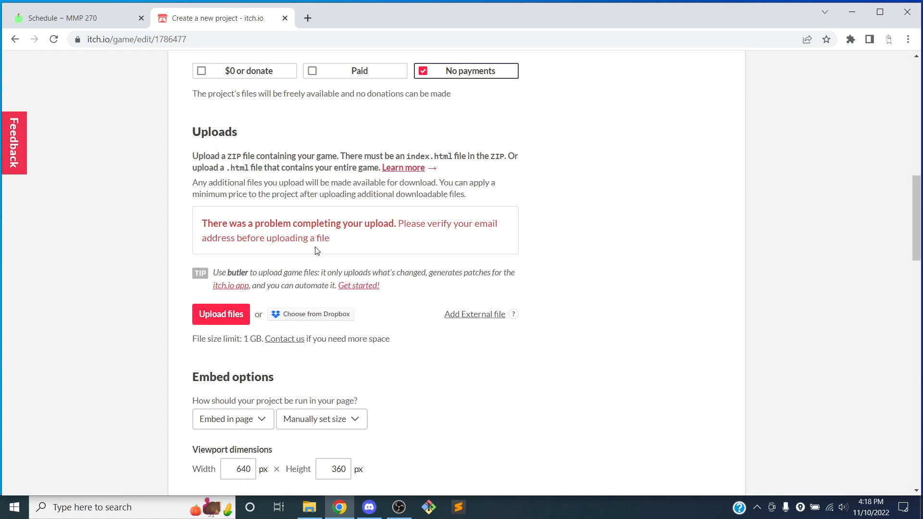
Step: Review the upload error message and the rest of the project form
scroll(298, 233, down, 1)
scroll(309, 225, up, 11)
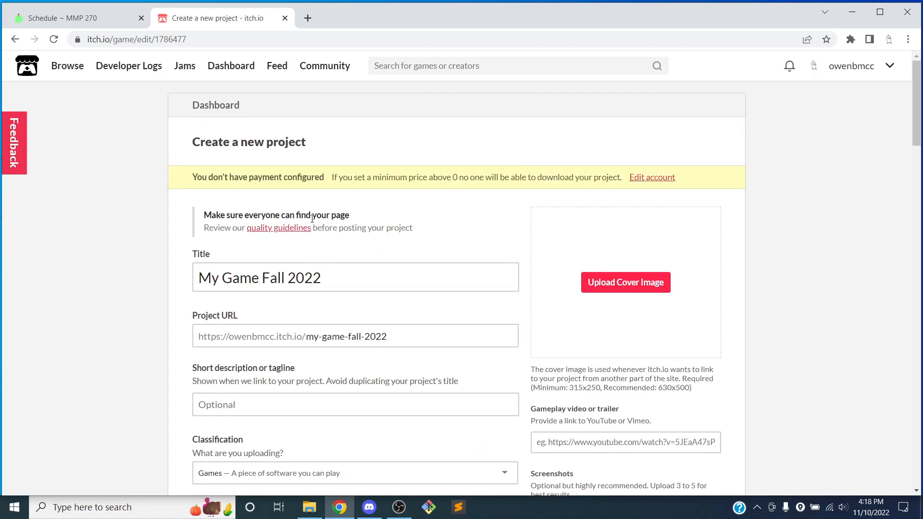
scroll(612, 154, down, 10)
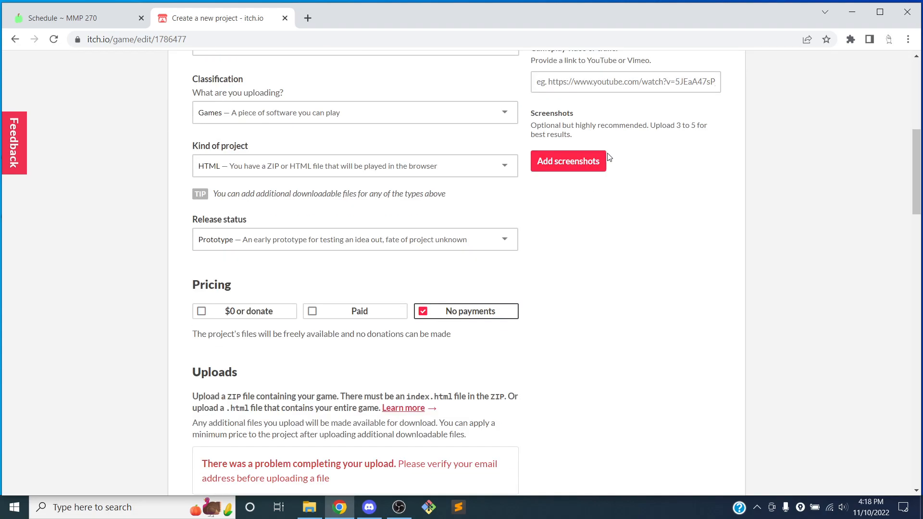
scroll(443, 218, down, 1)
double_click(298, 286)
click(266, 295)
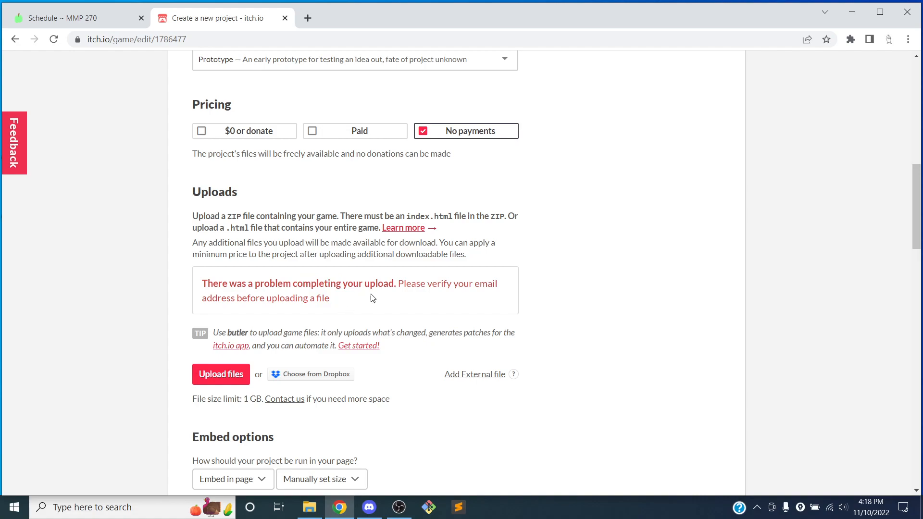
scroll(368, 299, up, 10)
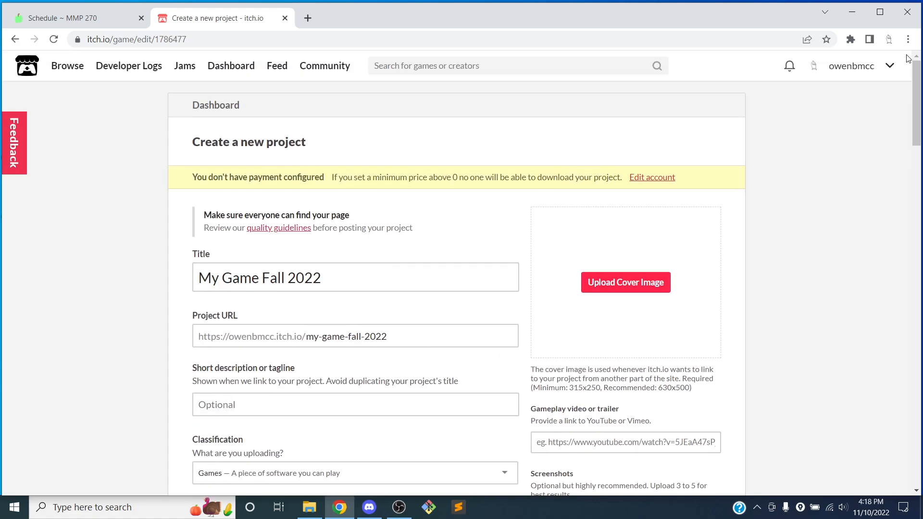
Step: Open the account's public profile page
click(893, 68)
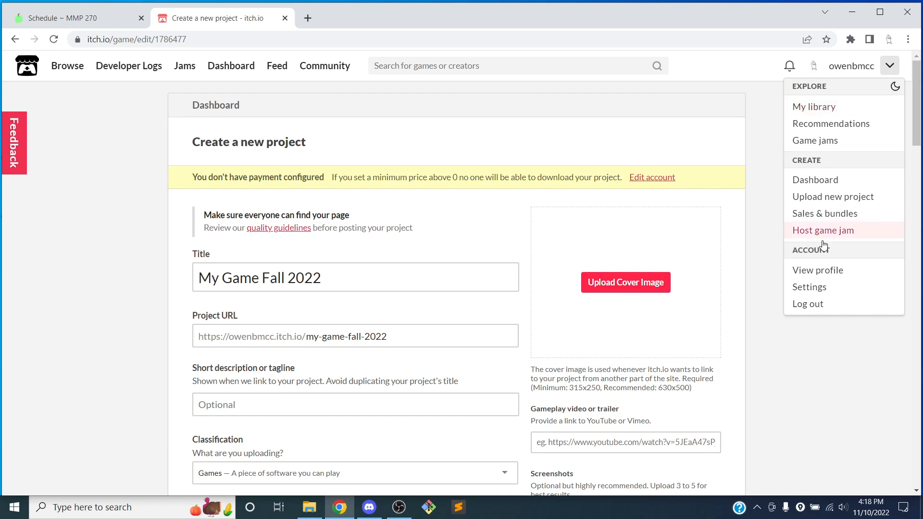
click(822, 270)
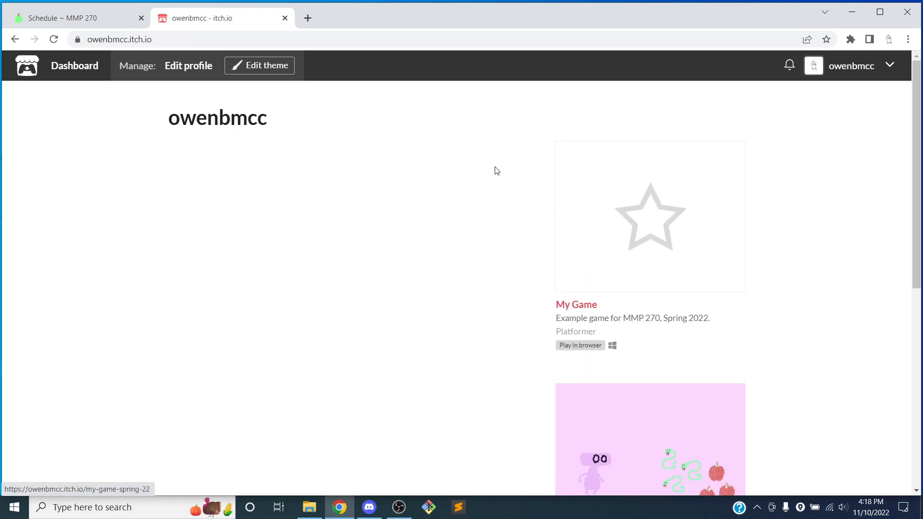
Step: Open account settings and send a verification email from the Email addresses section
click(890, 65)
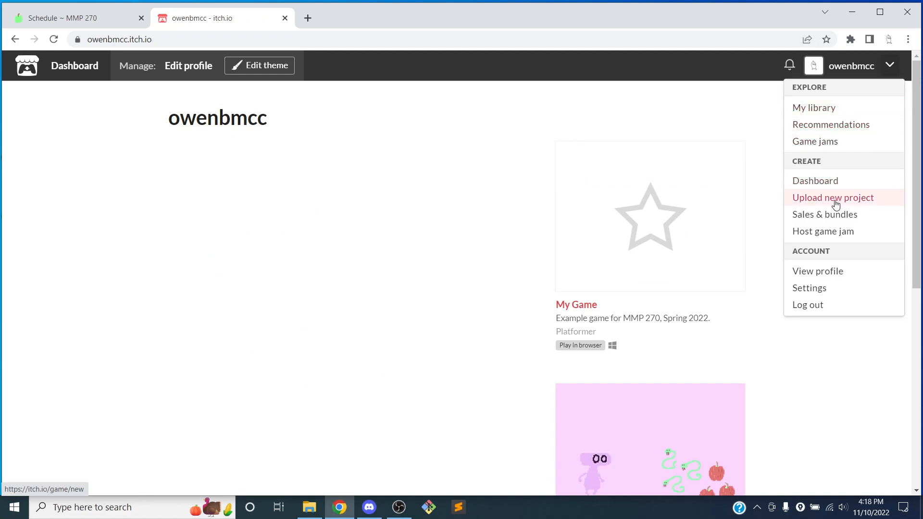
click(818, 289)
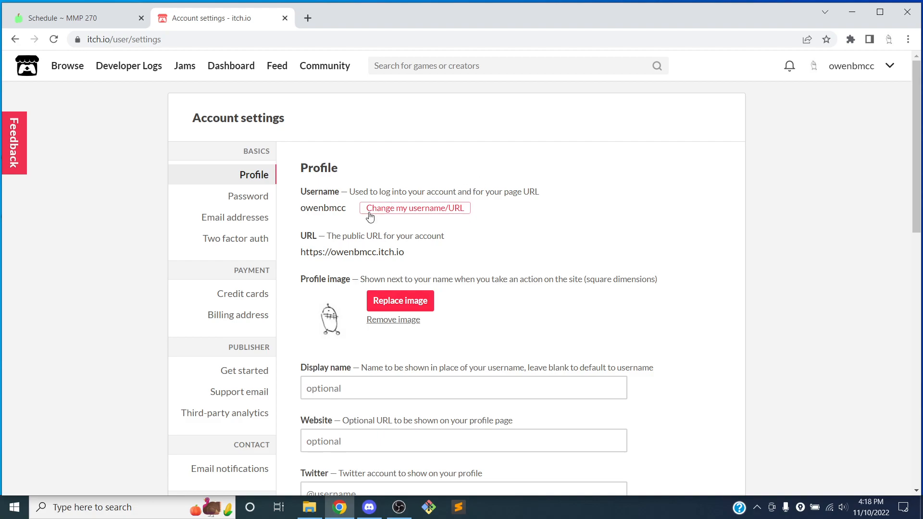
click(245, 218)
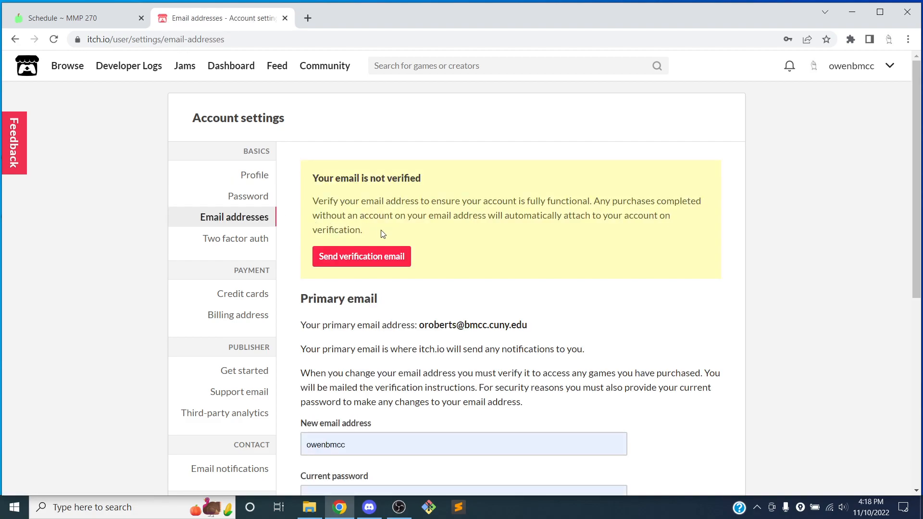
click(363, 256)
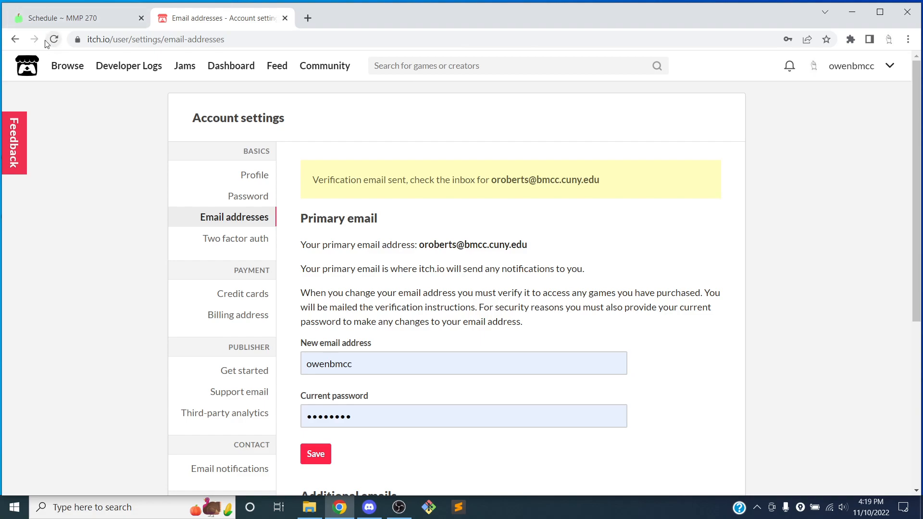
Step: Return to the My Game Fall 2022 project edit page through the browser history
right_click(15, 41)
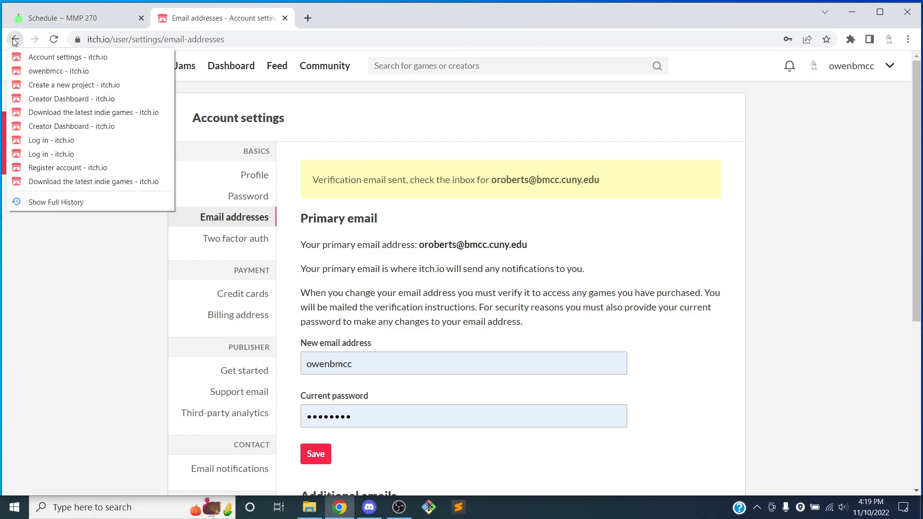
click(33, 84)
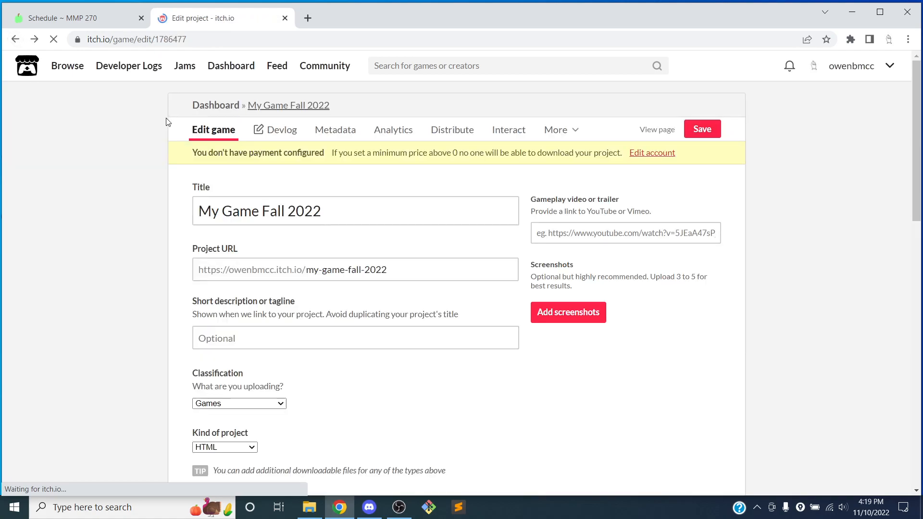
scroll(173, 153, down, 14)
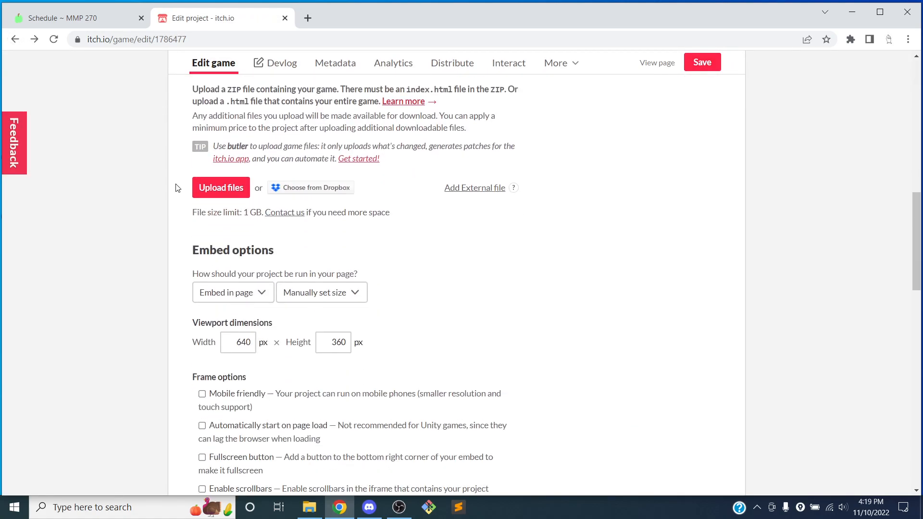
Step: Upload Web.zip from the game's Builds folder and mark it to be played in the browser
scroll(186, 186, up, 1)
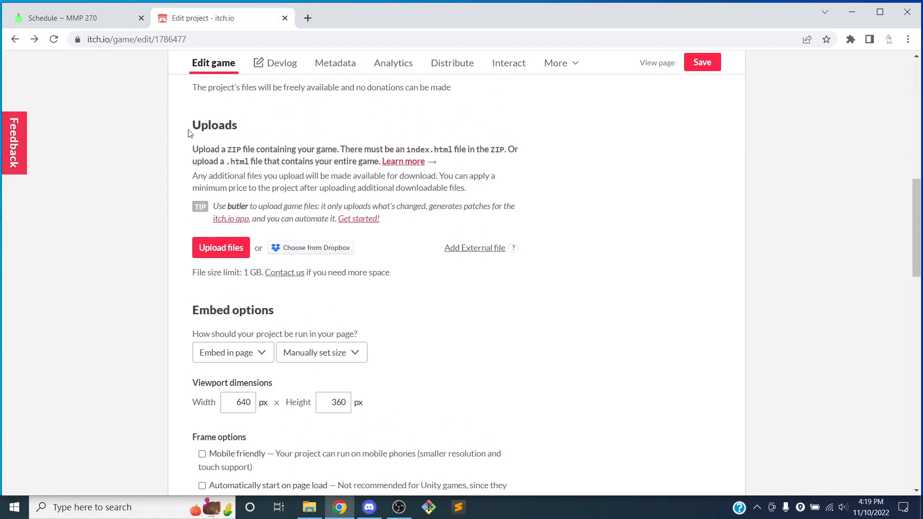
click(218, 247)
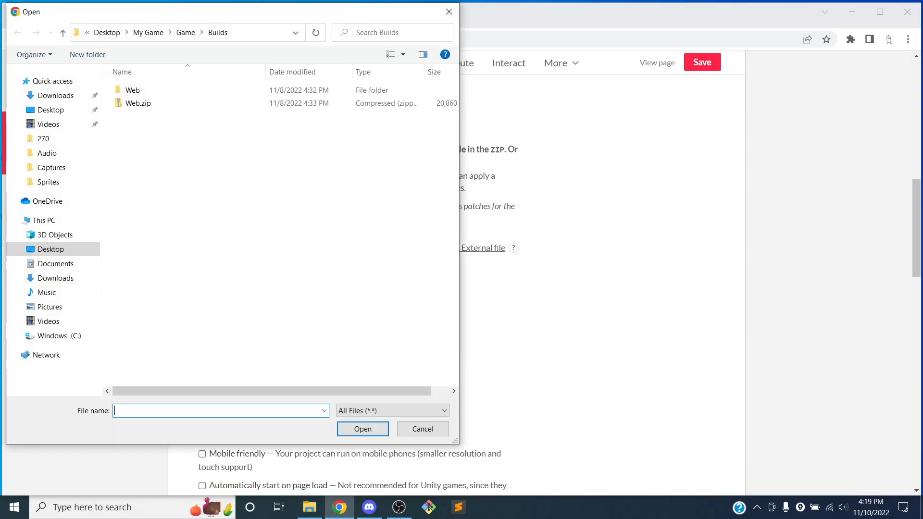
click(144, 107)
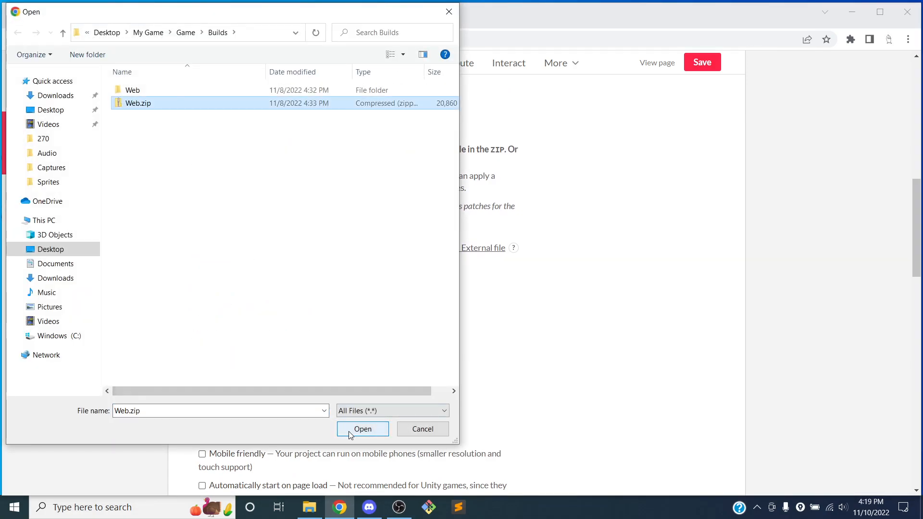
click(349, 429)
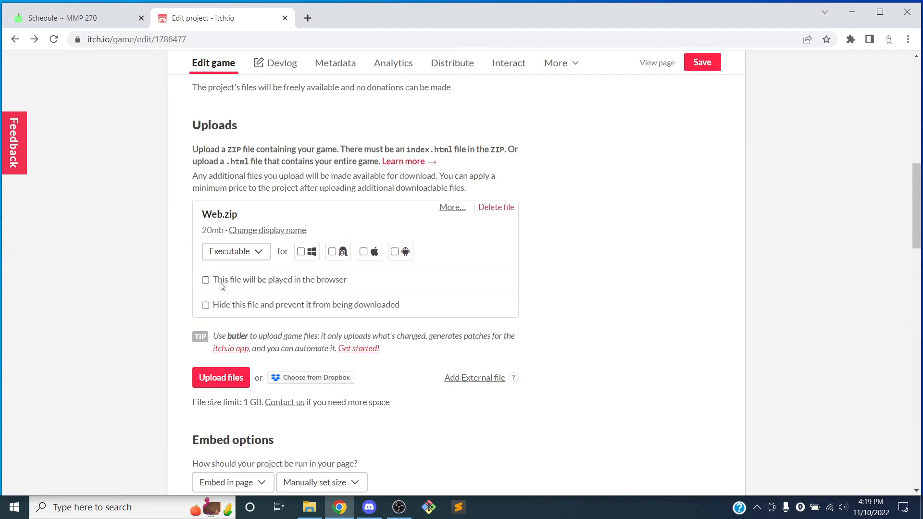
click(206, 280)
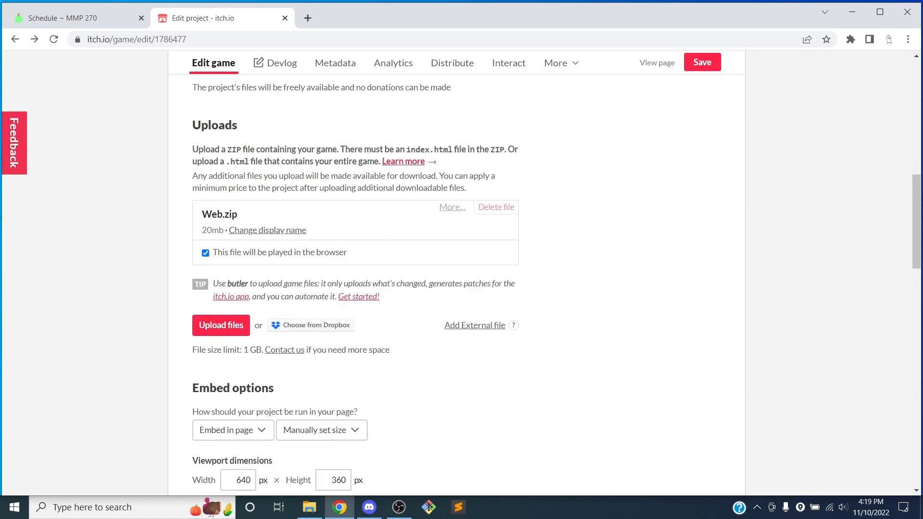
Step: Keep the embed mode as Embed in page with a manually set size, and set the viewport to 1024 × 512 px
scroll(375, 227, down, 2)
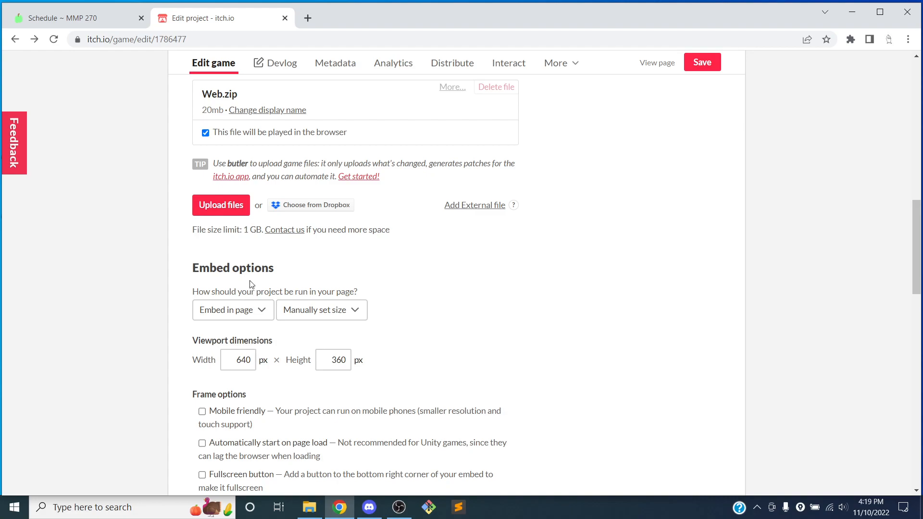
scroll(254, 308, down, 1)
click(250, 251)
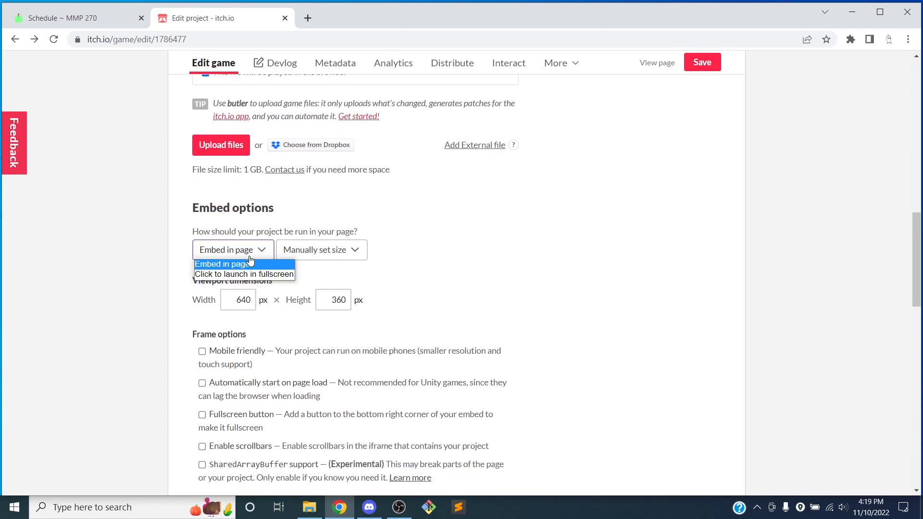
click(231, 267)
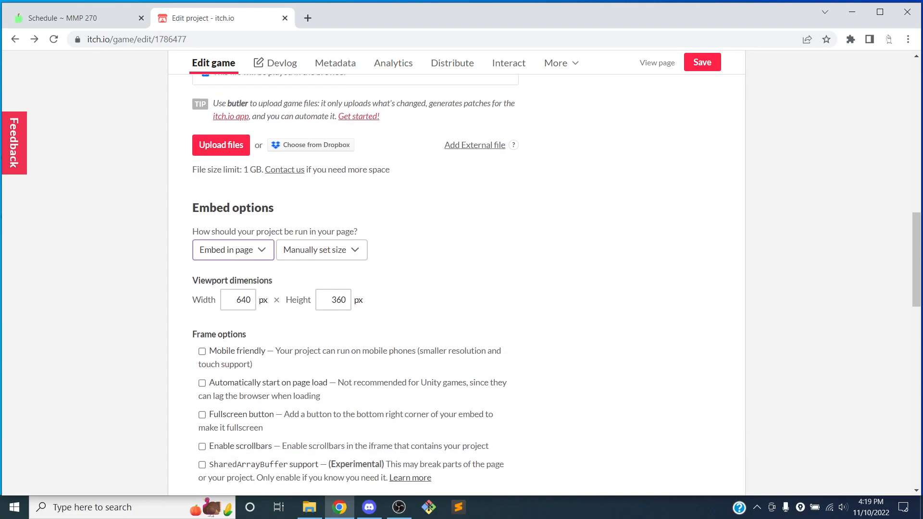
click(323, 257)
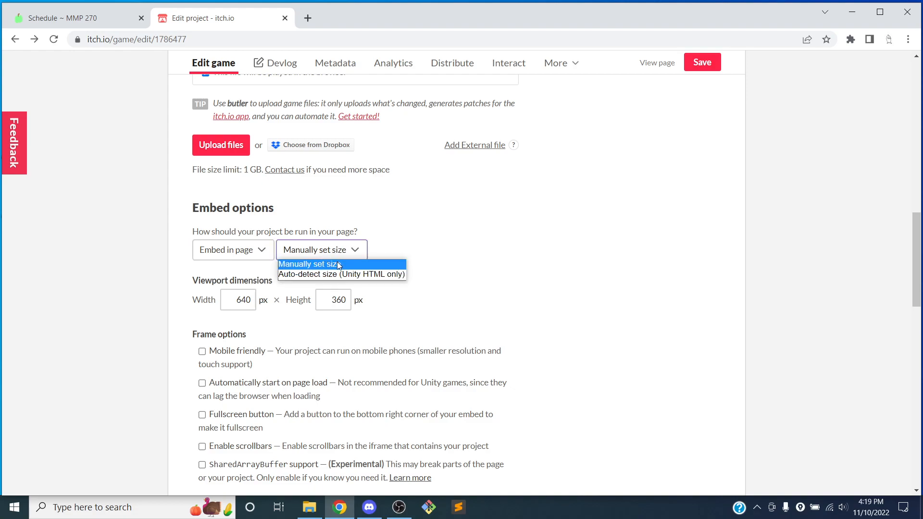
click(366, 264)
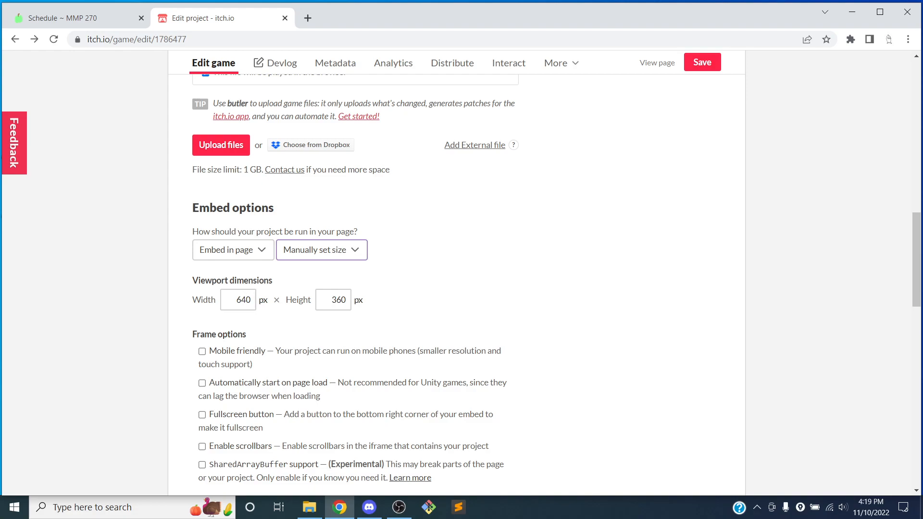
double_click(241, 299)
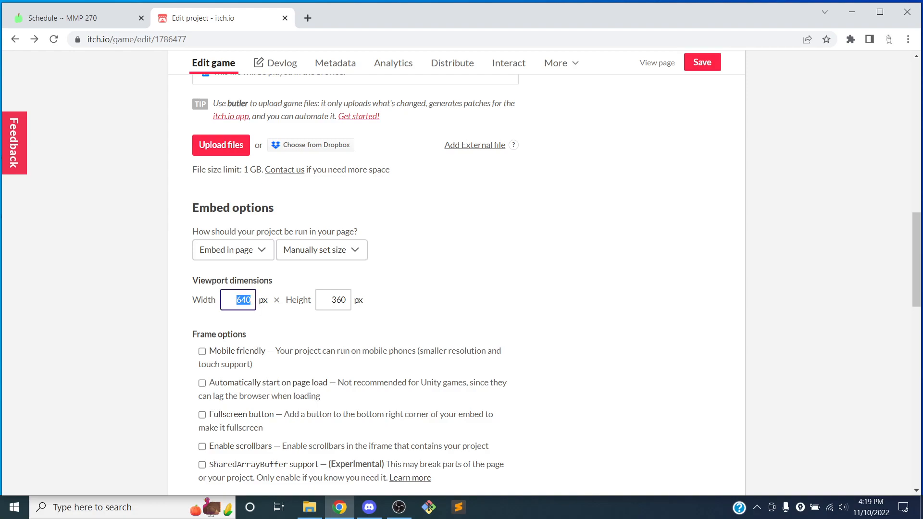
text(1024)
key(Tab)
text(512)
click(385, 295)
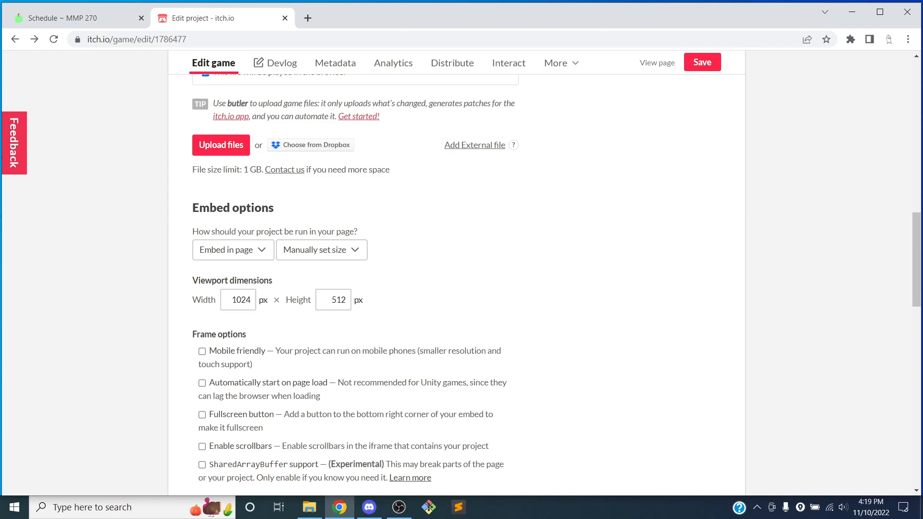
Step: Write the description 'This my class example project for MMP 270, Fall 2022.' followed by a 'Sound files:' line
scroll(447, 266, down, 2)
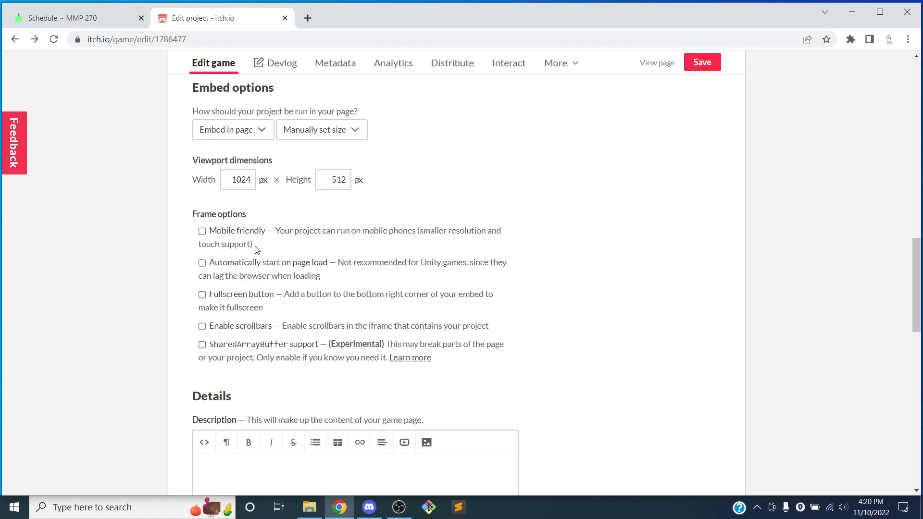
scroll(338, 223, down, 3)
click(243, 321)
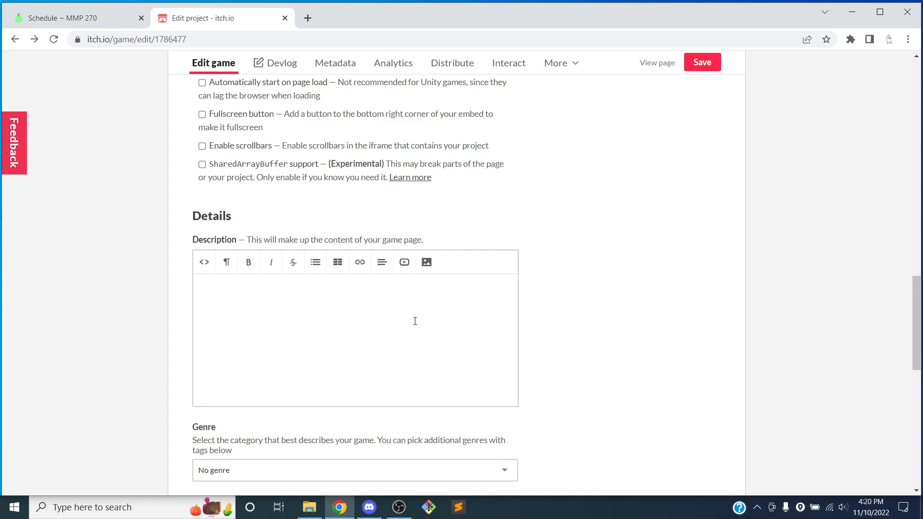
text(This my class example project for MMP 270)
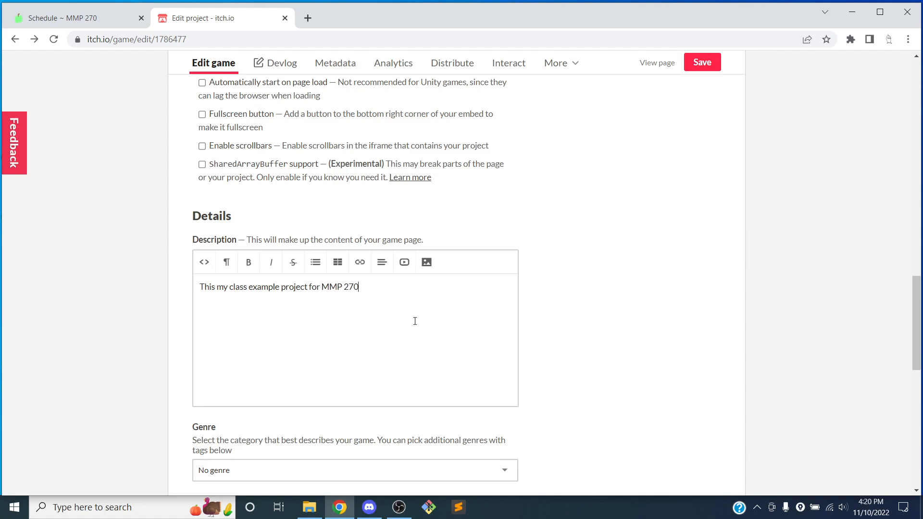
text(, )
text(Fall 2022)
text(Sound files)
key(BackSpace)
key(BackSpace)
text(es)
Step: Open notes.txt from the My Game > Game > Audio folder in File Explorer
click(309, 507)
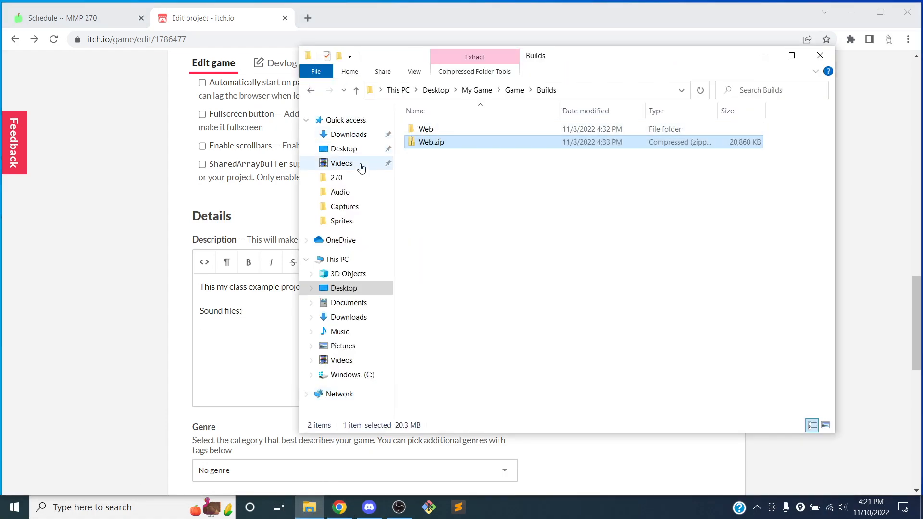
click(477, 90)
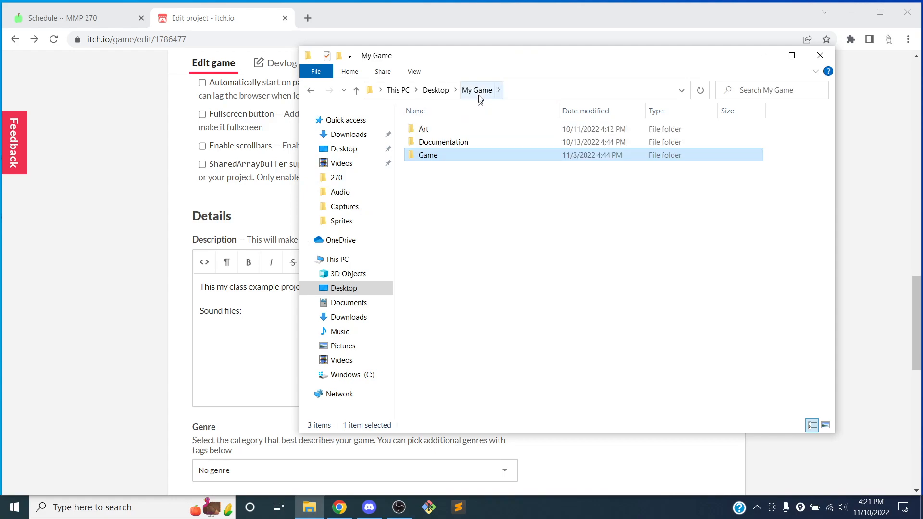
double_click(447, 142)
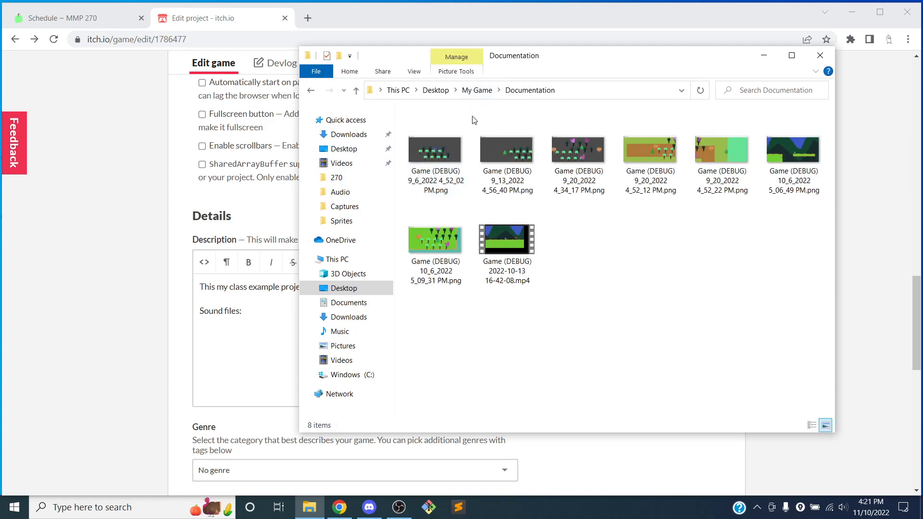
click(477, 90)
double_click(435, 155)
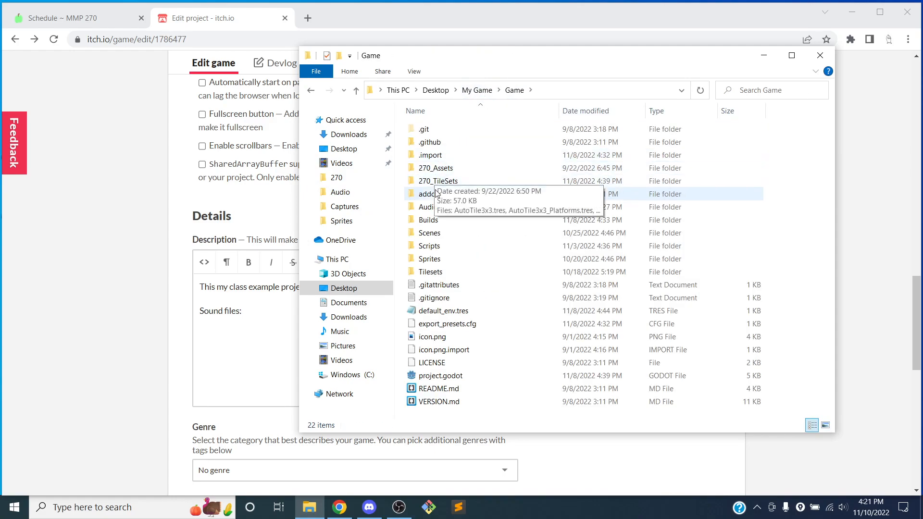
double_click(432, 208)
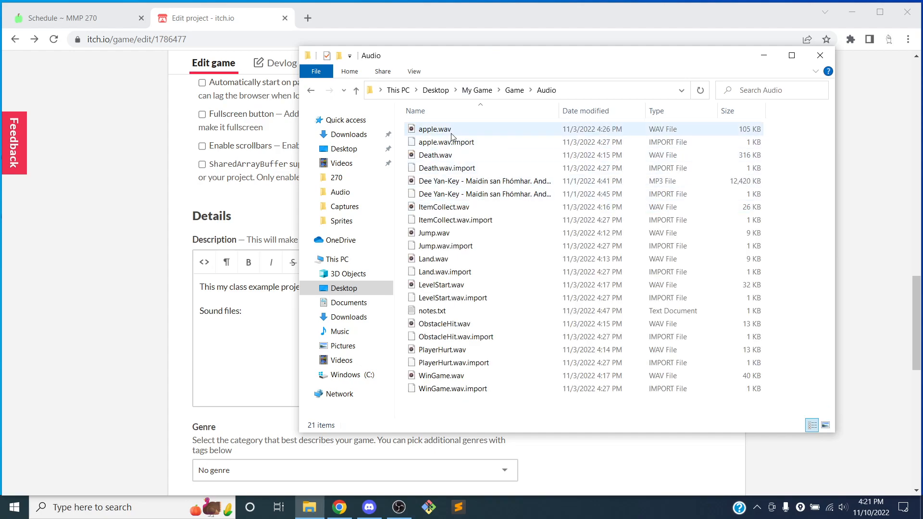
double_click(437, 311)
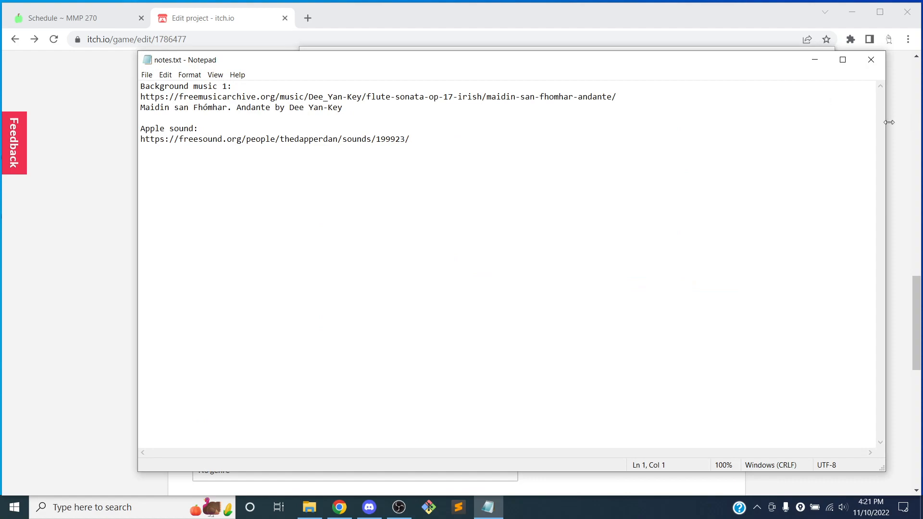
Step: Copy all the sound credits from notes.txt and paste them under the Sound files line of the description
drag(385, 128, 141, 85)
double_click(146, 82)
drag(413, 139, 122, 86)
key(ctrl+c)
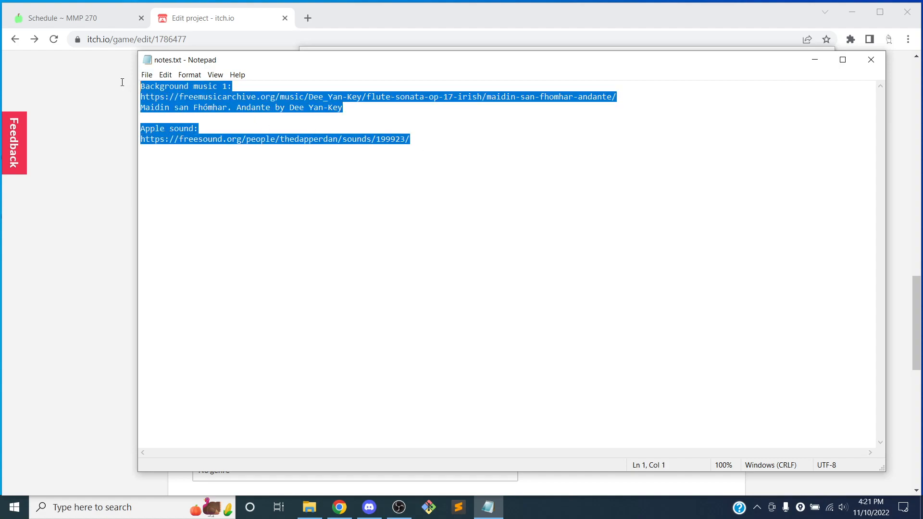
click(100, 112)
click(299, 324)
key(ctrl+v)
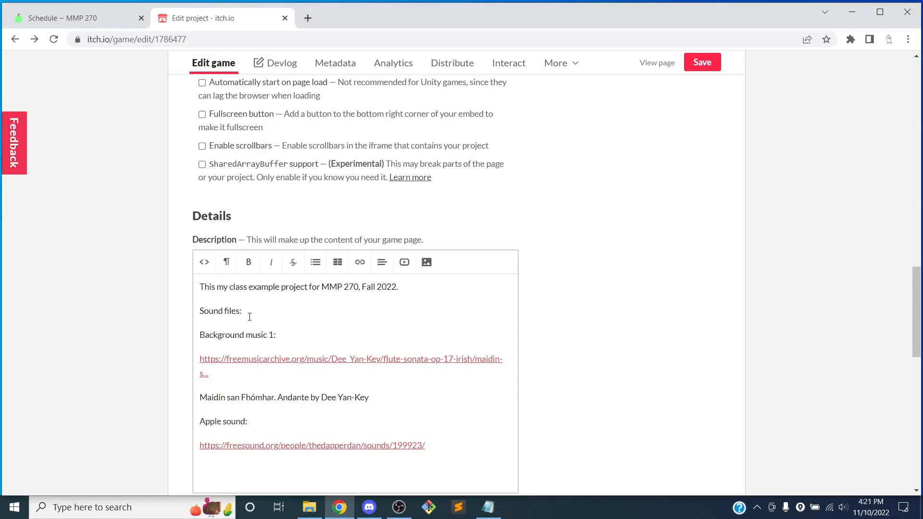
Step: Rename the 'Background music 1:' heading in the description to 'Background music:'
click(273, 334)
key(BackSpace)
key(BackSpace)
scroll(336, 391, up, 2)
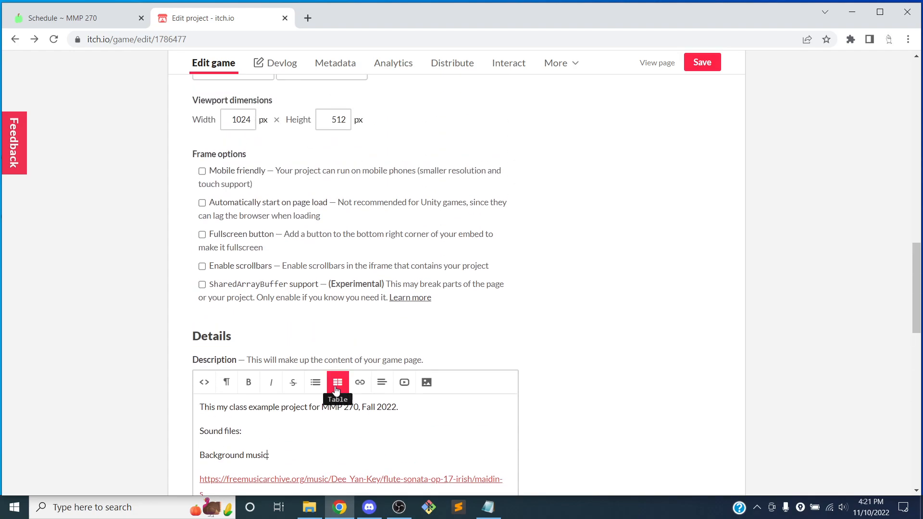
scroll(336, 391, down, 3)
drag(200, 338, 377, 343)
key(Right)
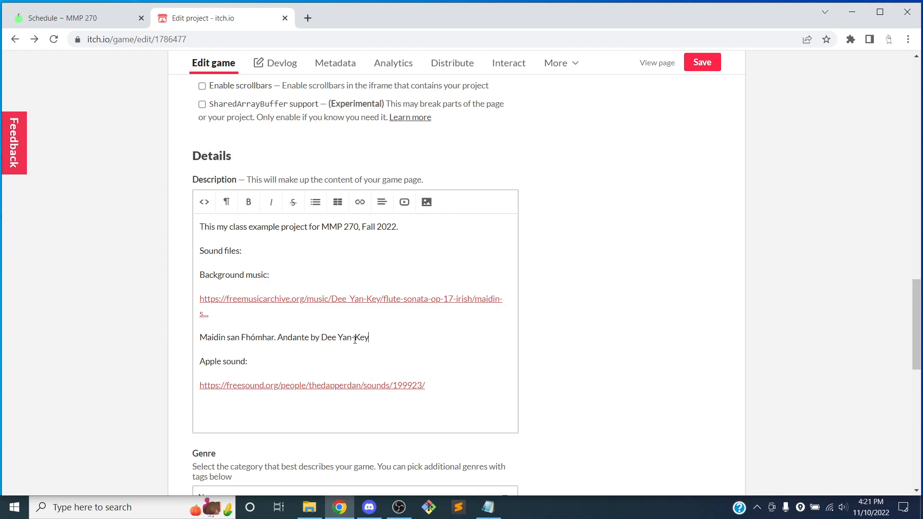
Step: Set the project's genre to Platformer
scroll(256, 265, down, 1)
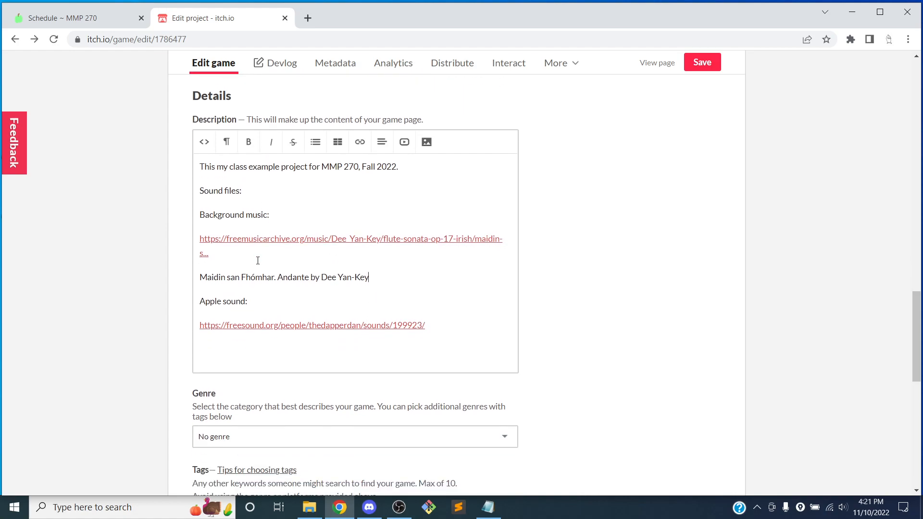
scroll(228, 230, down, 3)
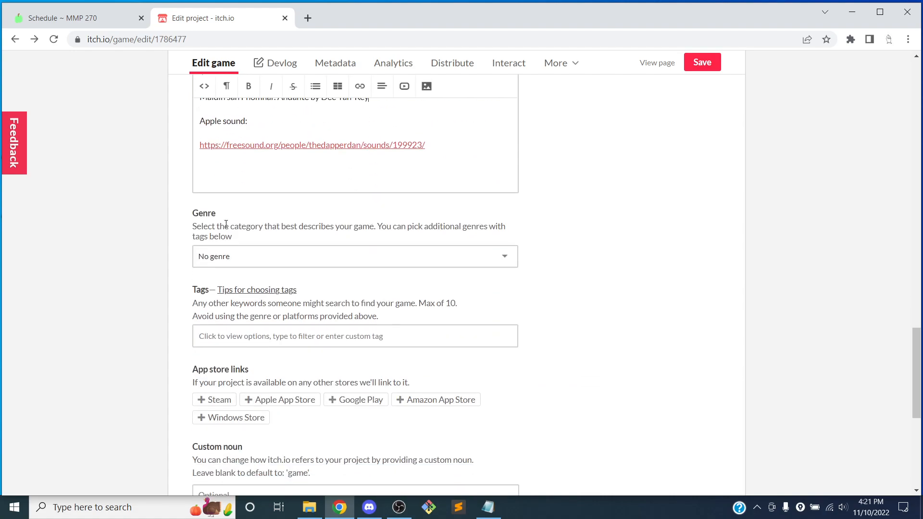
click(247, 256)
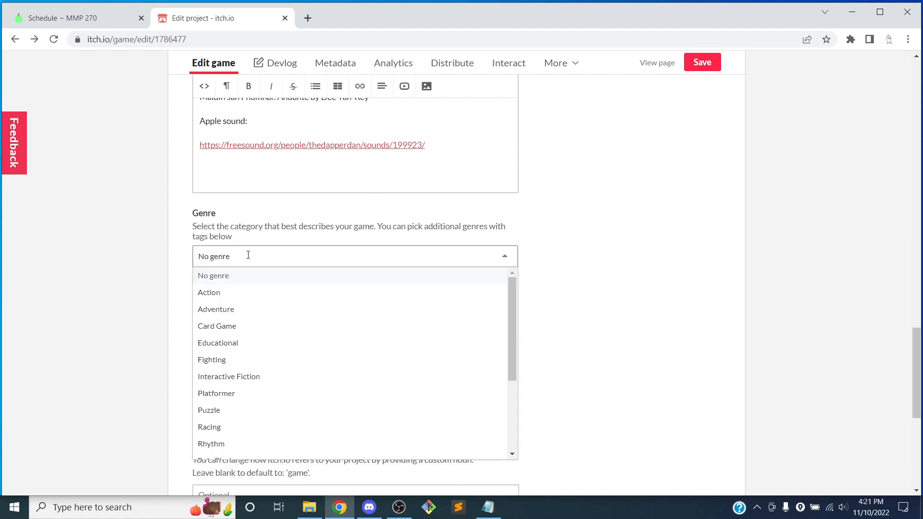
scroll(183, 294, down, 1)
scroll(272, 284, down, 1)
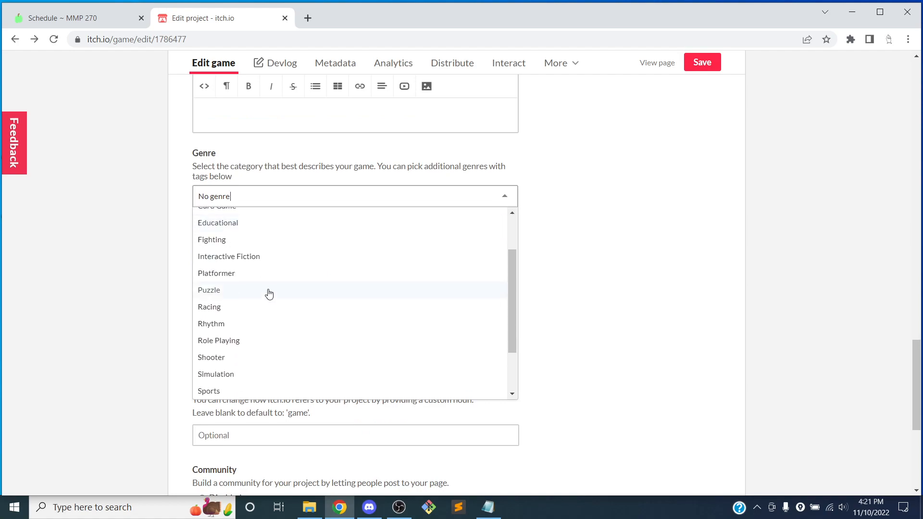
click(220, 274)
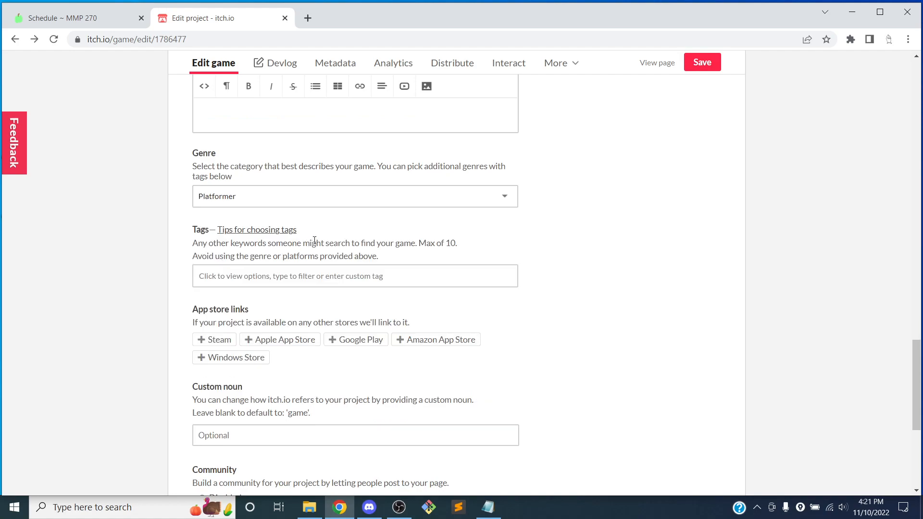
Step: Add the tags 2d, godot and pixel-art to the project
click(279, 277)
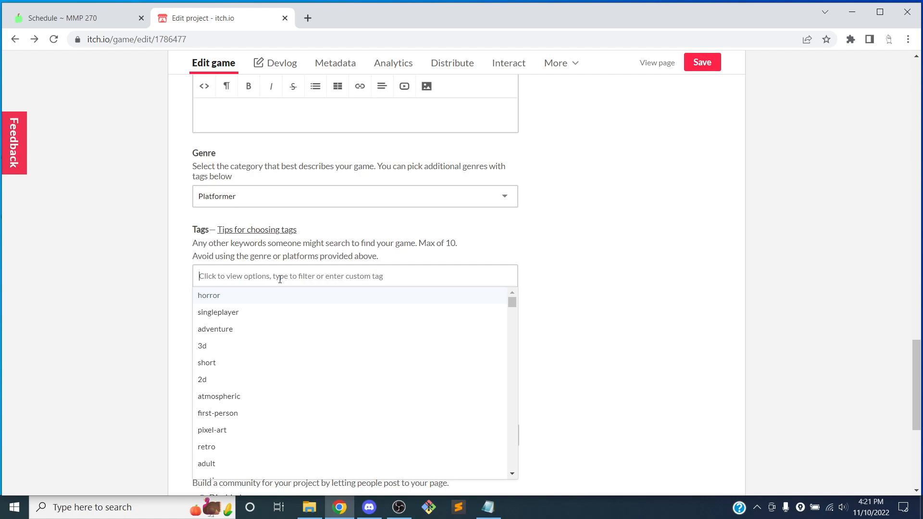
text(2d)
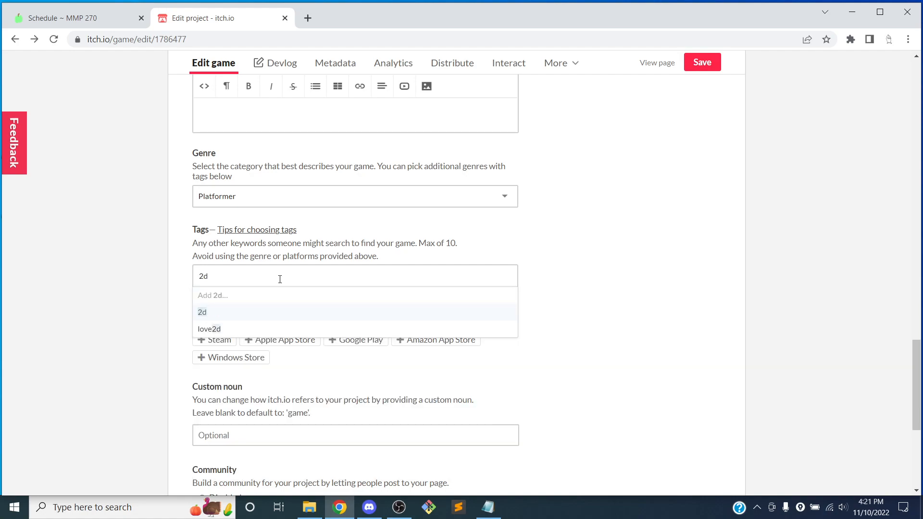
key(Return)
text(godot)
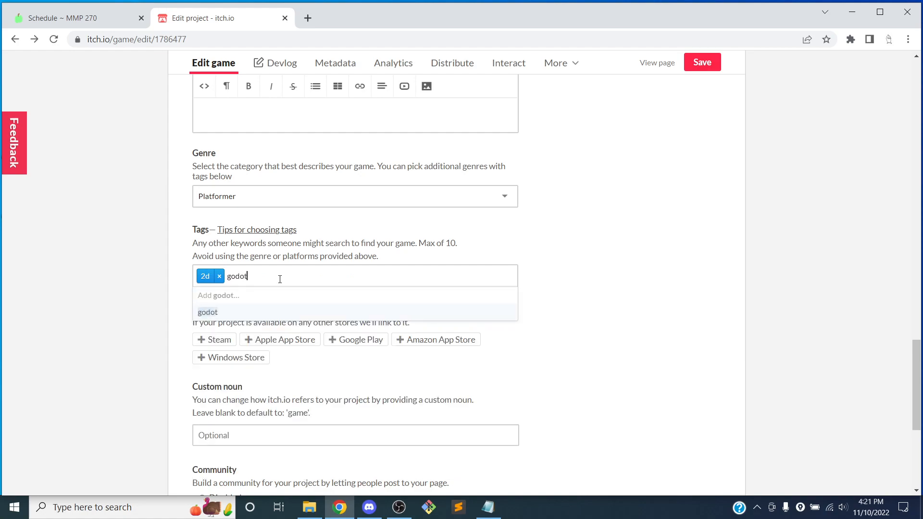
key(Return)
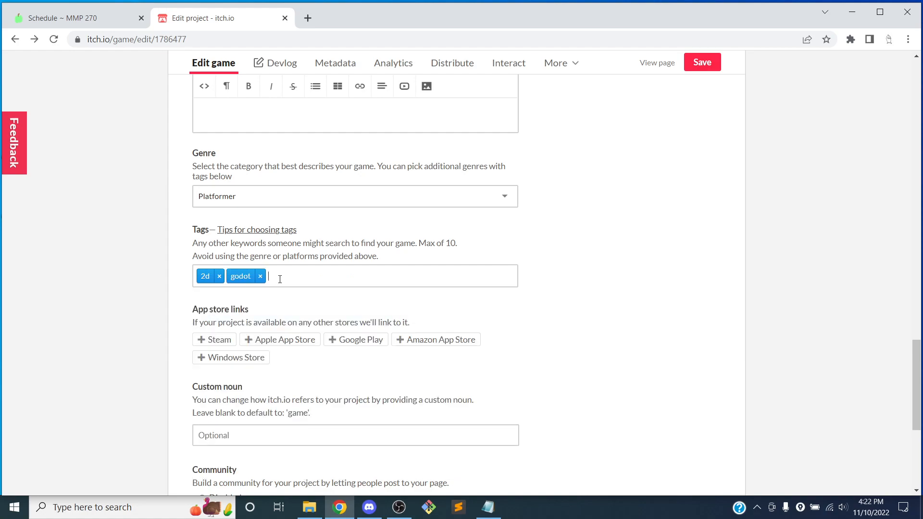
text(pixel)
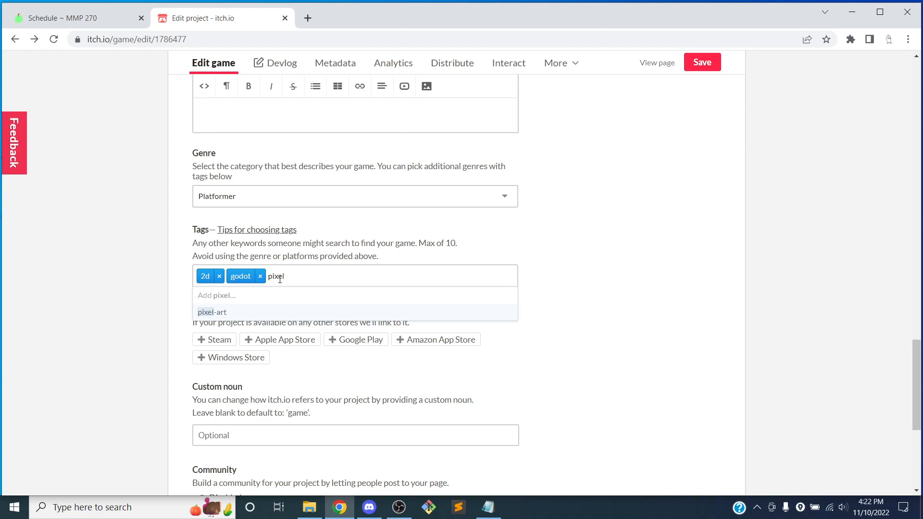
key(Return)
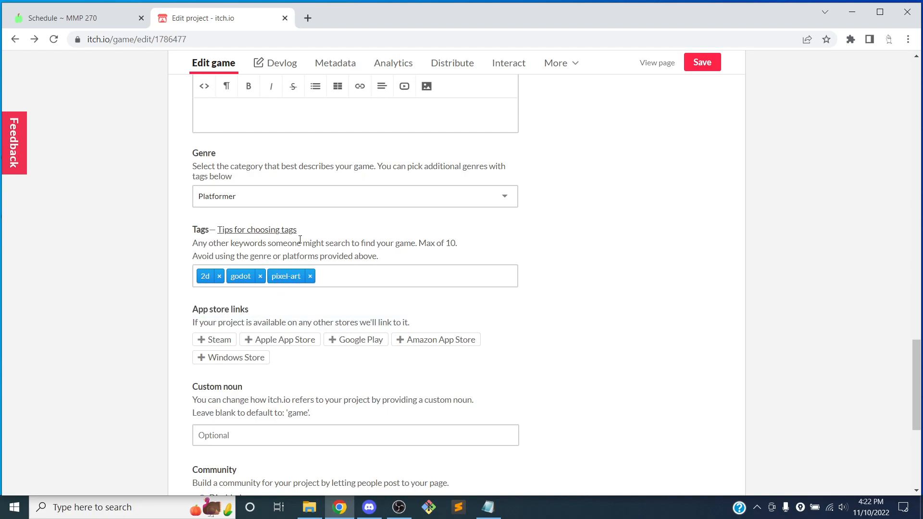
Step: Set the project's community option to Disabled
scroll(300, 239, down, 3)
scroll(300, 239, down, 1)
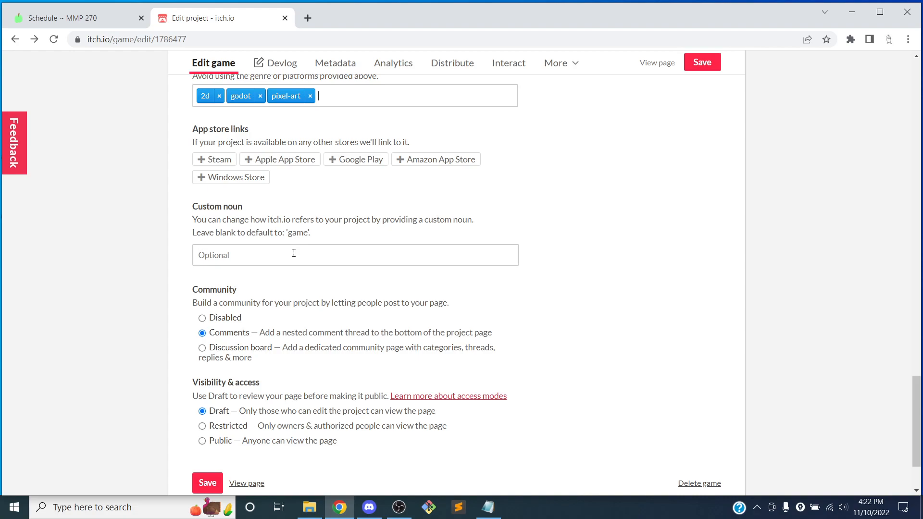
scroll(264, 236, down, 2)
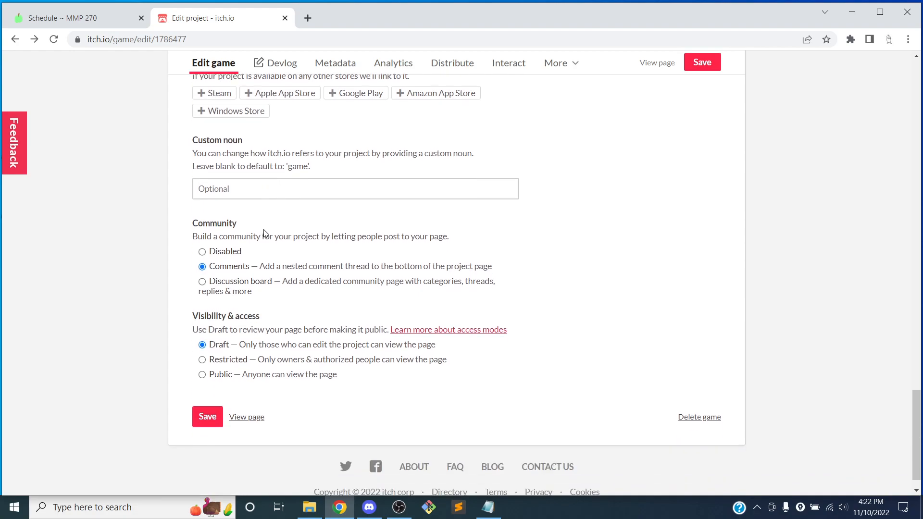
click(228, 227)
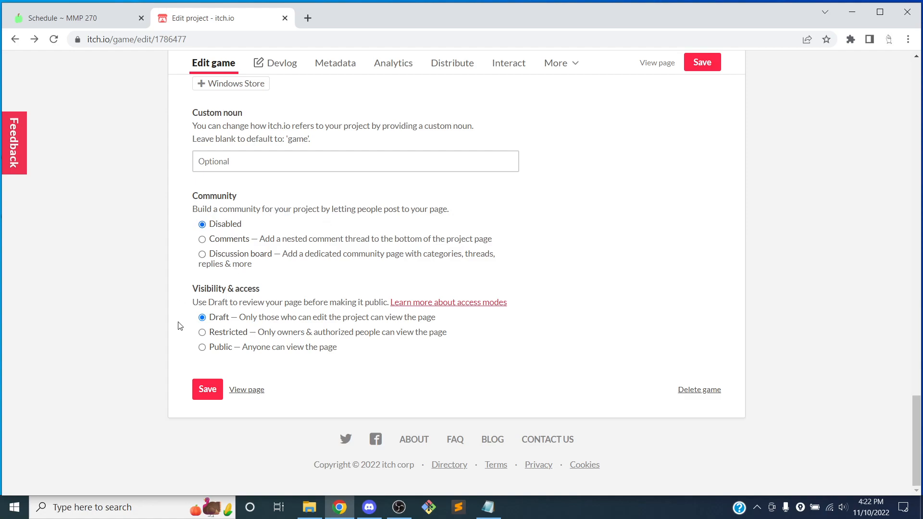
Step: Set the project's visibility to Public and save the project
click(212, 353)
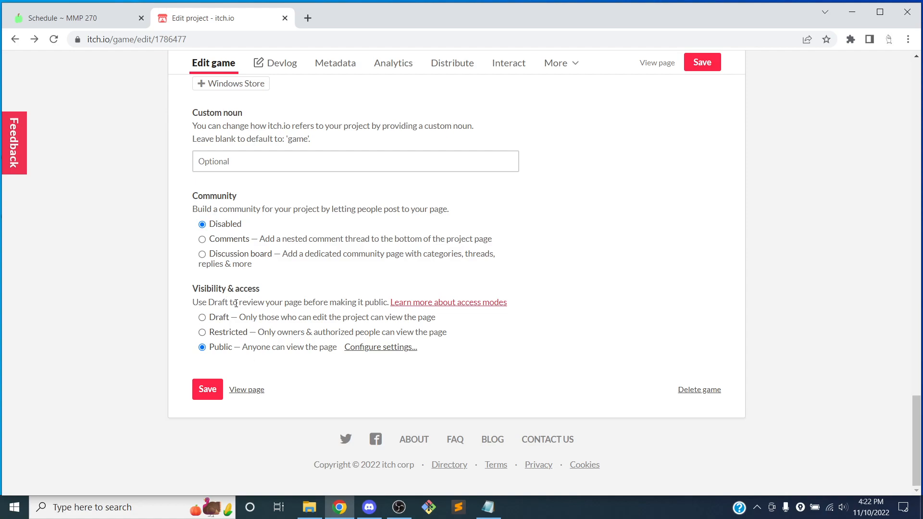
click(206, 389)
Step: Open the project page, review the description and start the embedded game
click(247, 391)
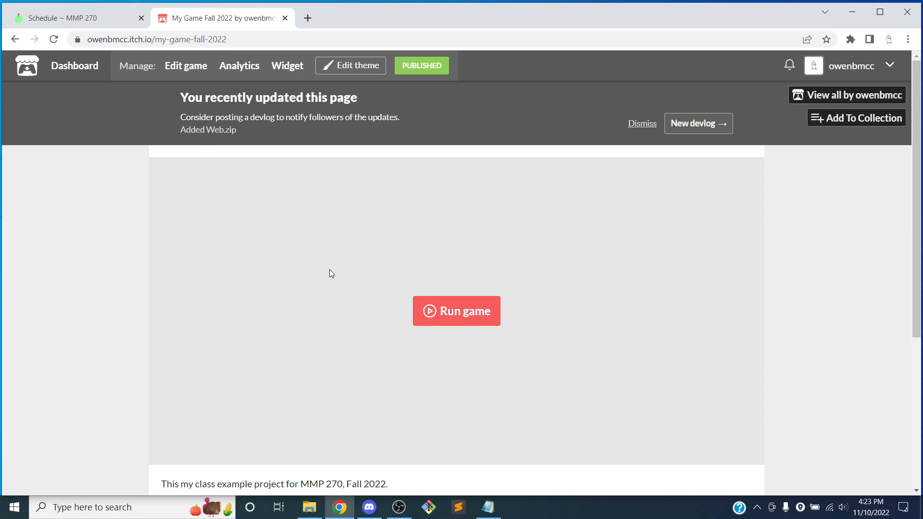
scroll(345, 257, down, 2)
scroll(337, 241, down, 2)
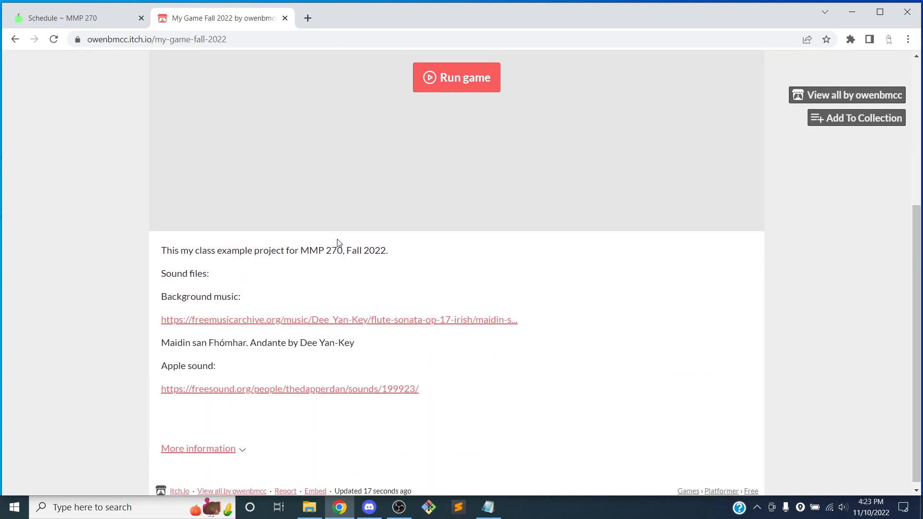
scroll(336, 298, up, 4)
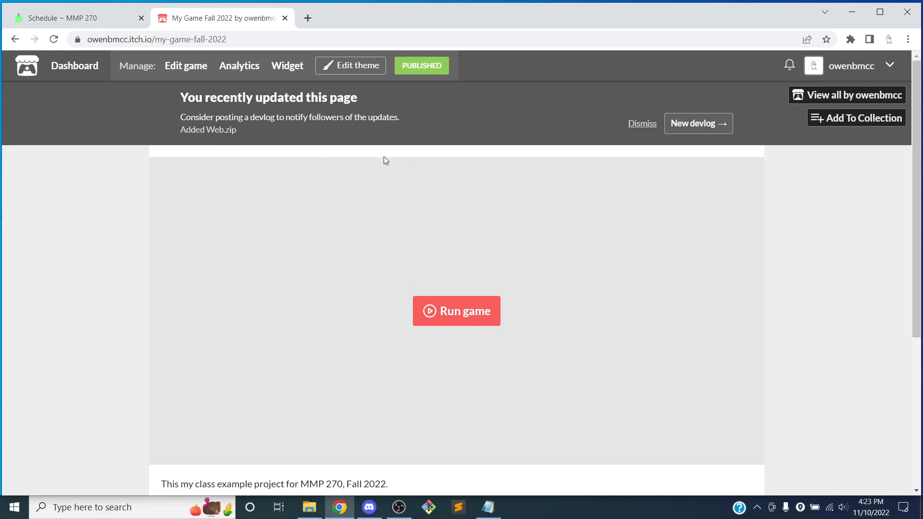
scroll(418, 220, down, 1)
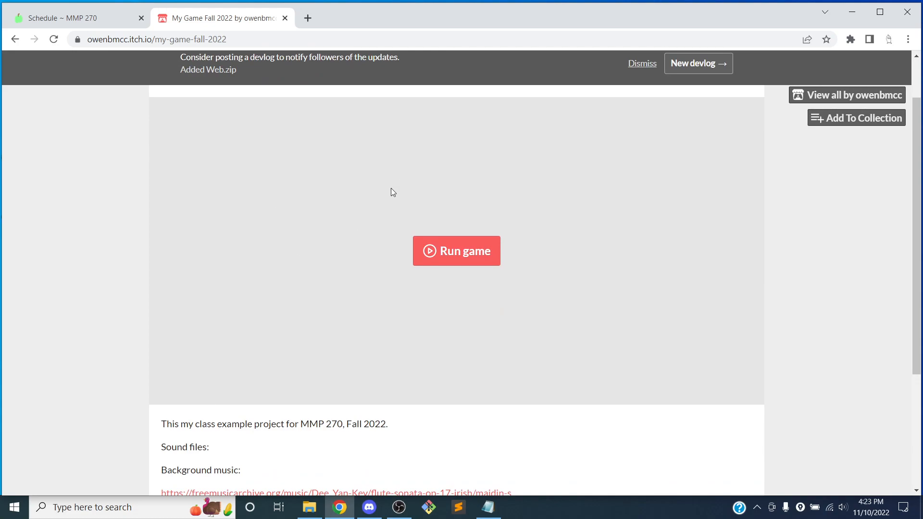
scroll(438, 190, down, 1)
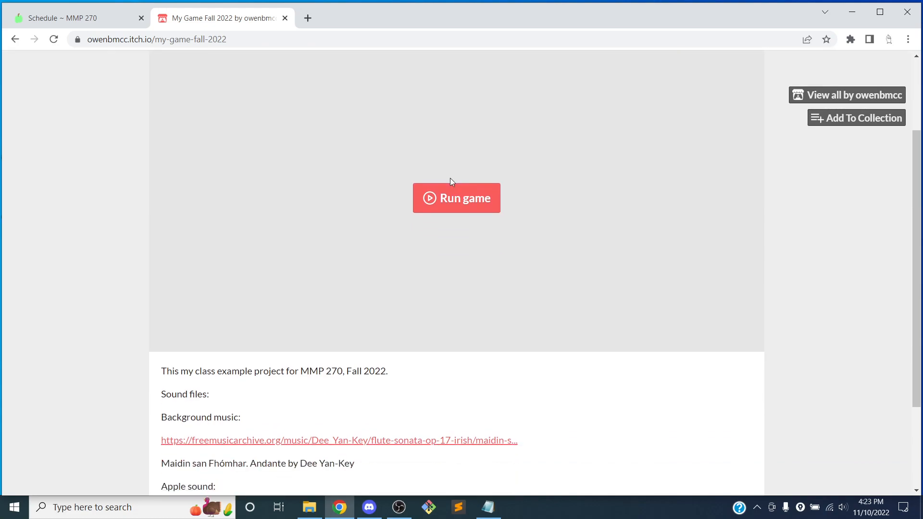
click(443, 203)
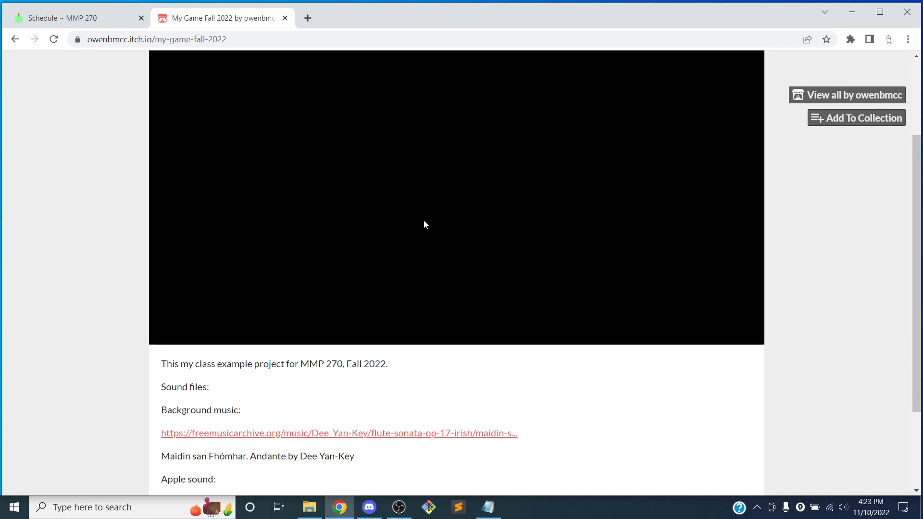
scroll(424, 221, up, 2)
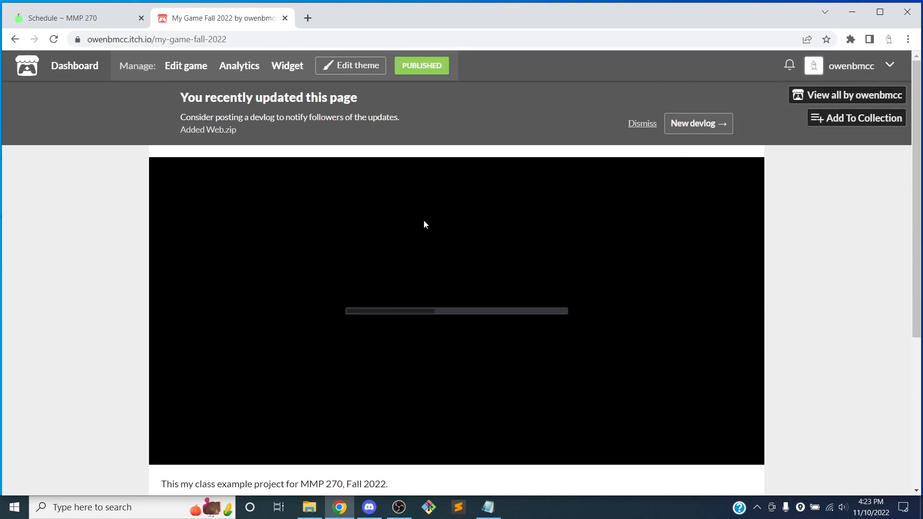
scroll(424, 221, down, 2)
scroll(424, 221, up, 1)
scroll(424, 224, up, 1)
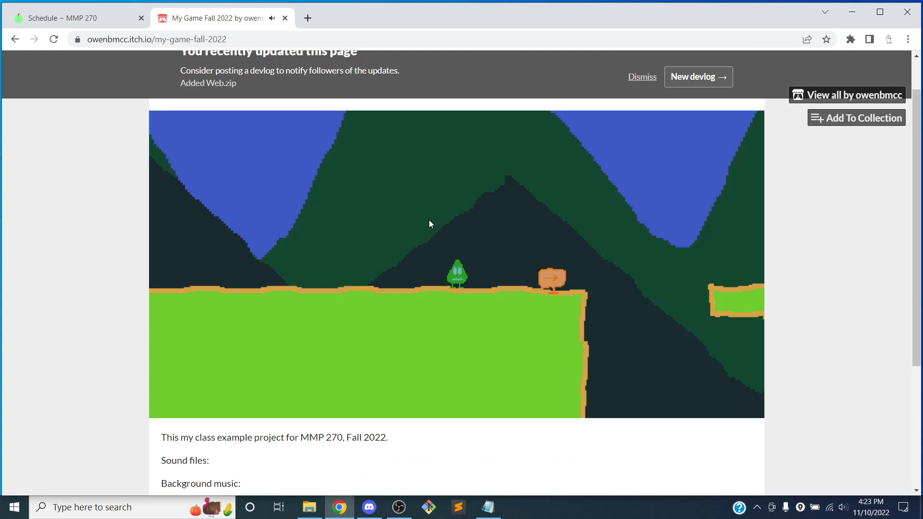
Step: Play-test the embedded game by running and jumping through the level
key(Right)
key(space)
key(Left)
key(Right)
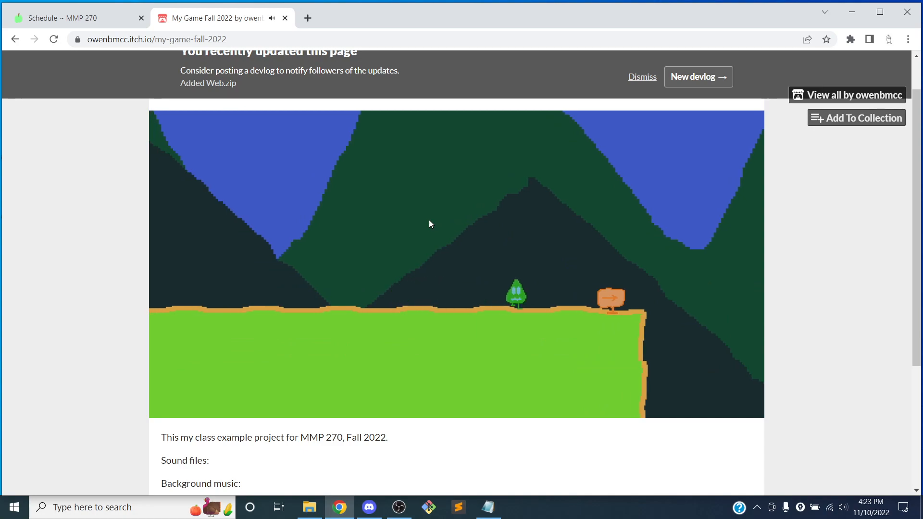
key(Right)
key(space)
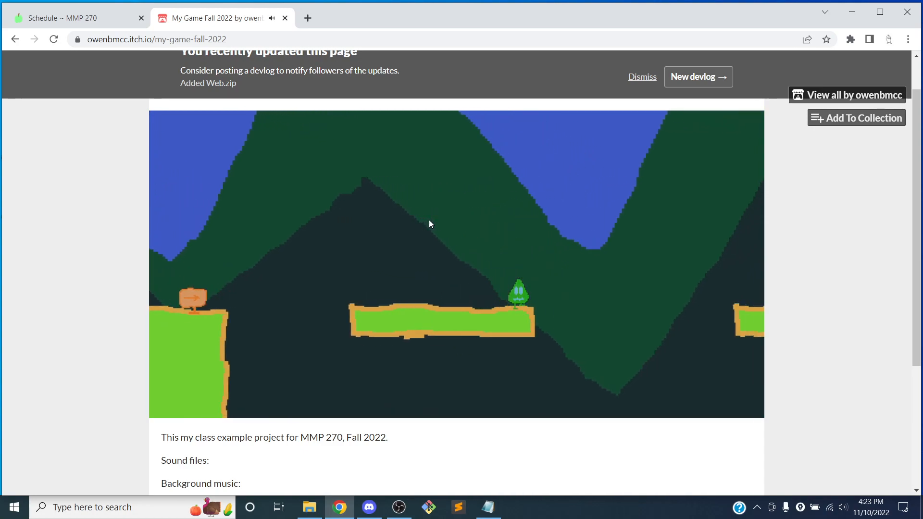
key(Right)
key(space)
key(space)
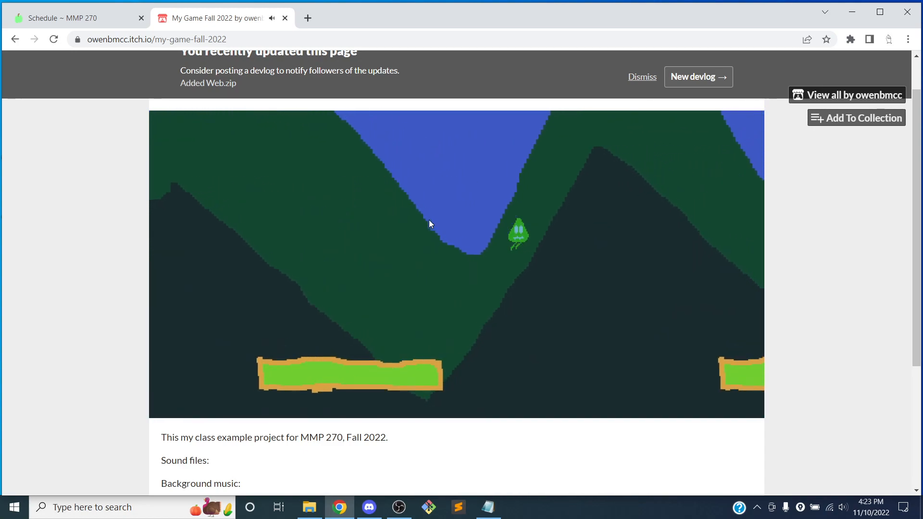
key(Right)
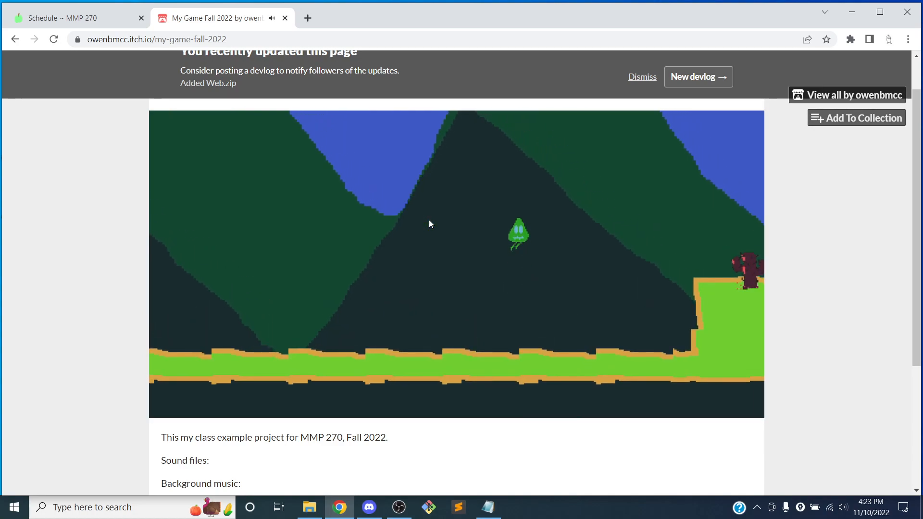
key(Right)
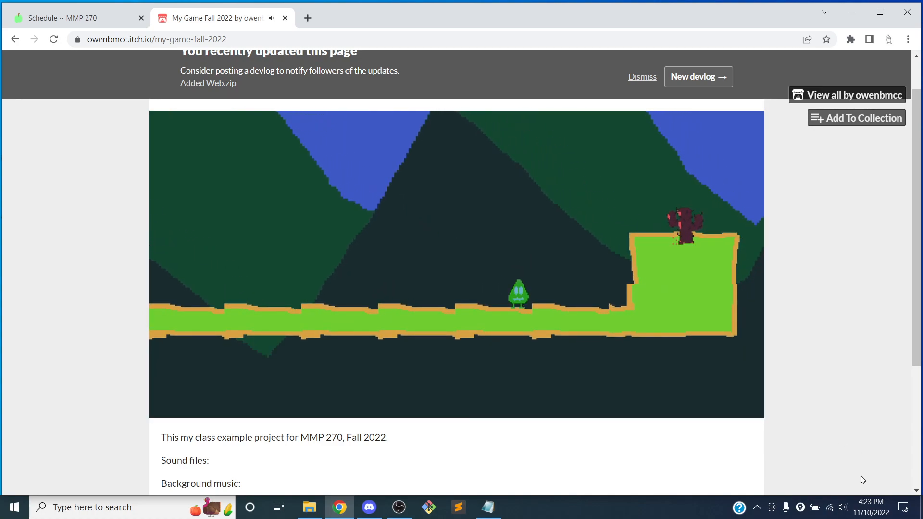
Step: Turn up the system volume and continue play-testing the game
click(843, 507)
drag(754, 479, 884, 478)
click(592, 308)
key(Right)
key(space)
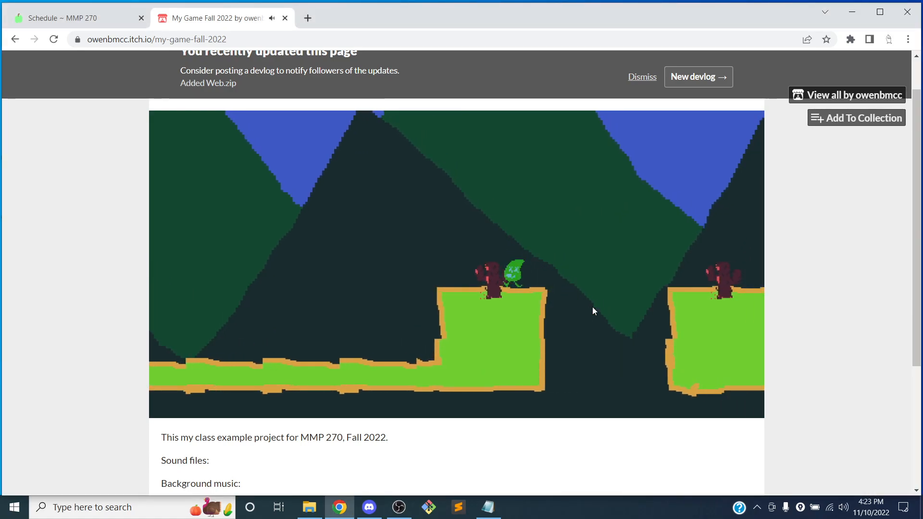
key(space)
key(Right)
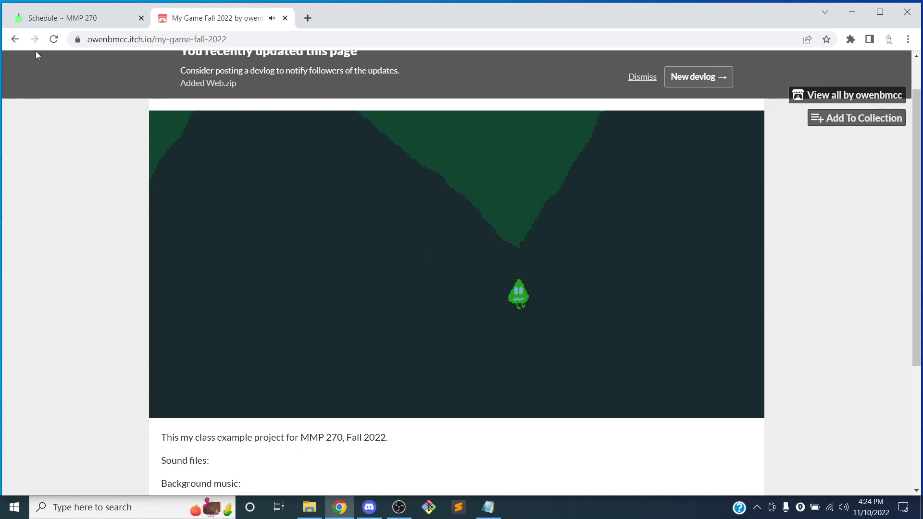
Step: Reload the project page to stop the game
click(54, 39)
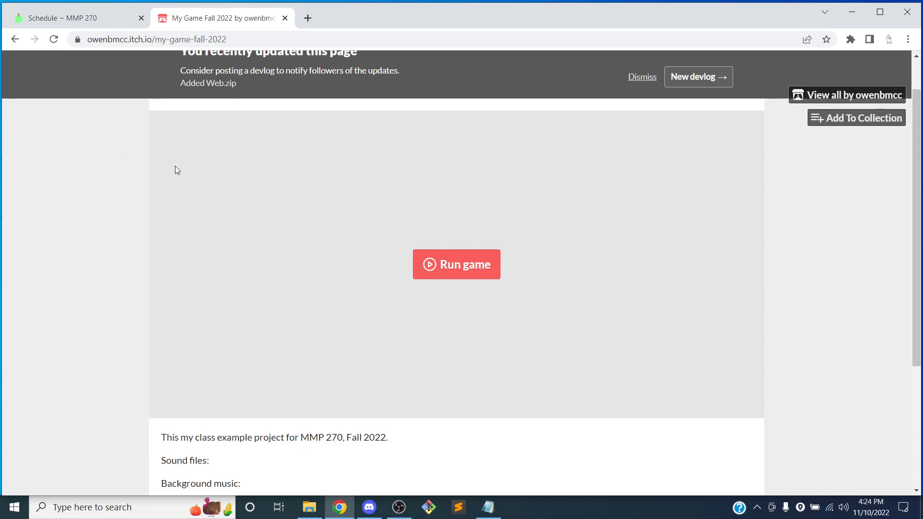
scroll(169, 172, down, 3)
scroll(212, 173, down, 1)
scroll(249, 173, up, 1)
scroll(249, 169, down, 1)
scroll(250, 168, up, 5)
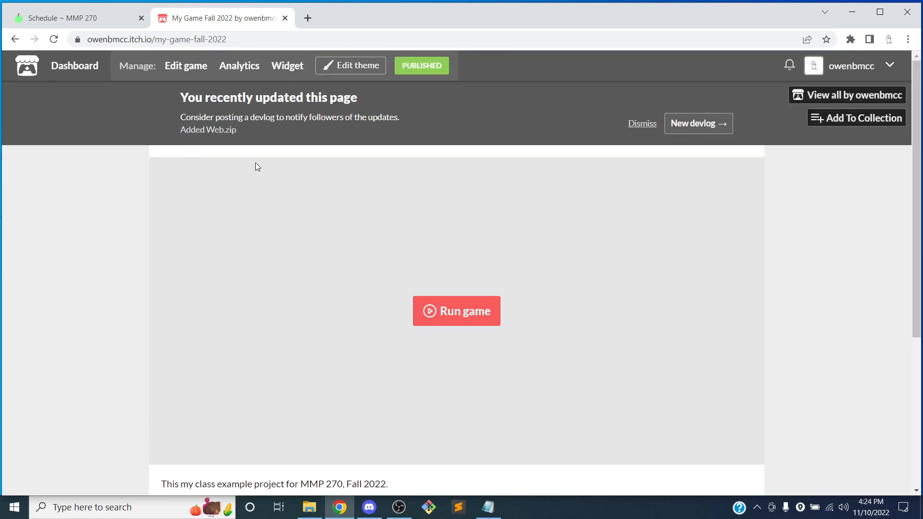
Step: Open the project editor and save the project again
click(360, 66)
click(351, 66)
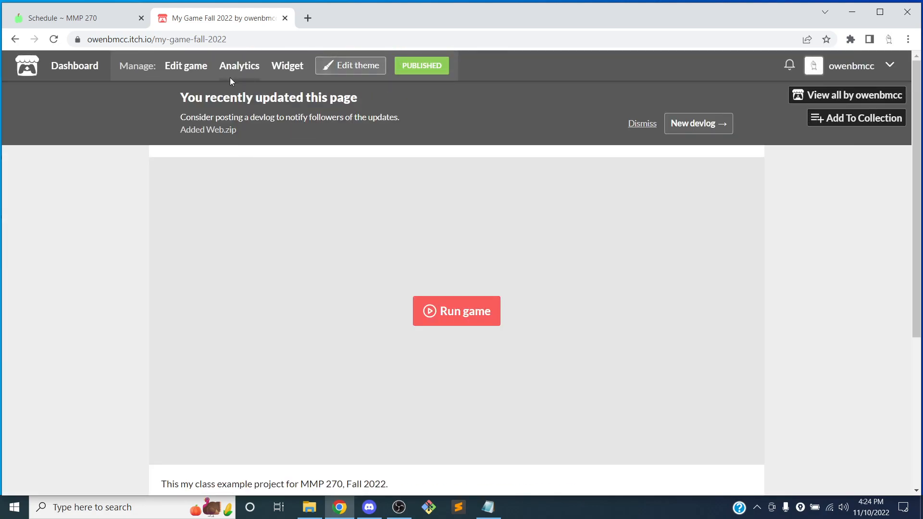
click(189, 67)
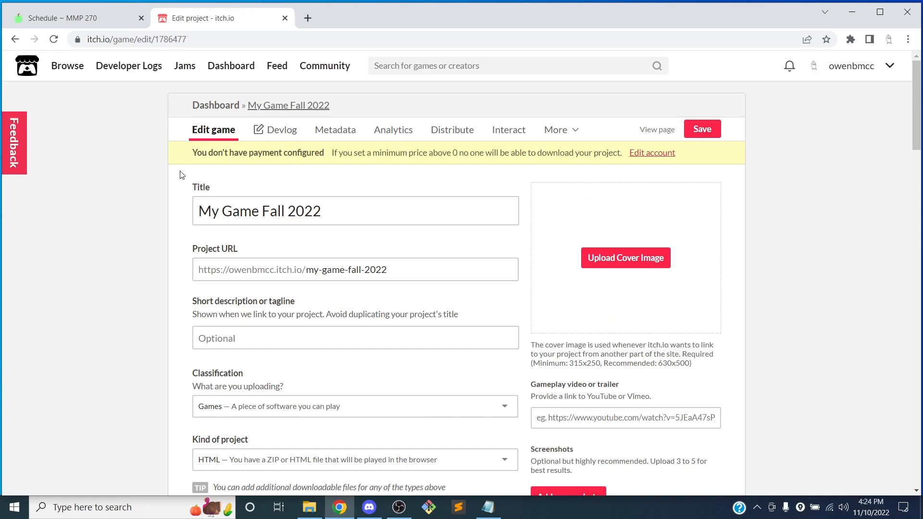
scroll(322, 187, down, 15)
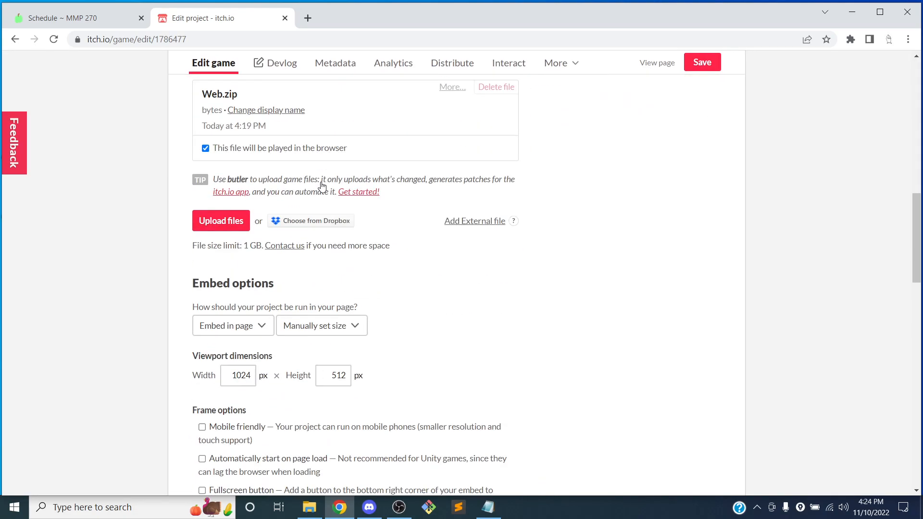
scroll(322, 187, down, 12)
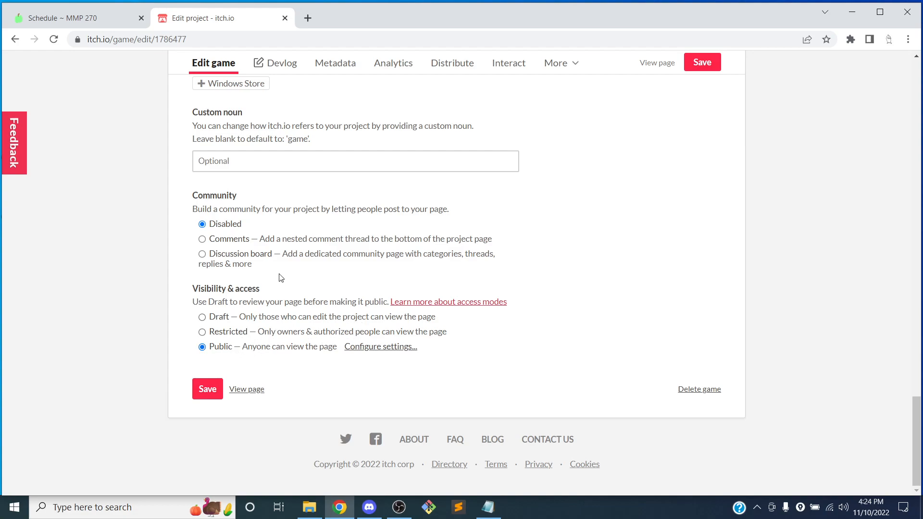
click(206, 399)
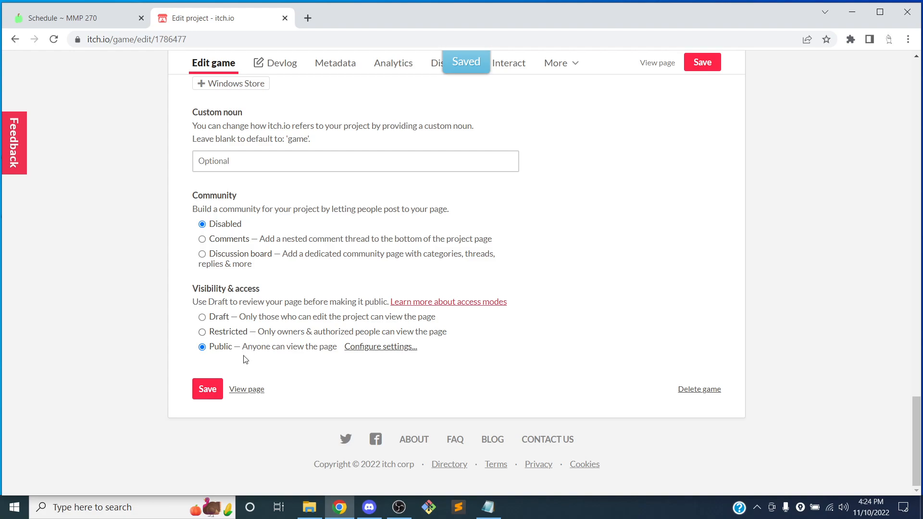
Step: Open the project page and load its URL in a new incognito window
click(255, 390)
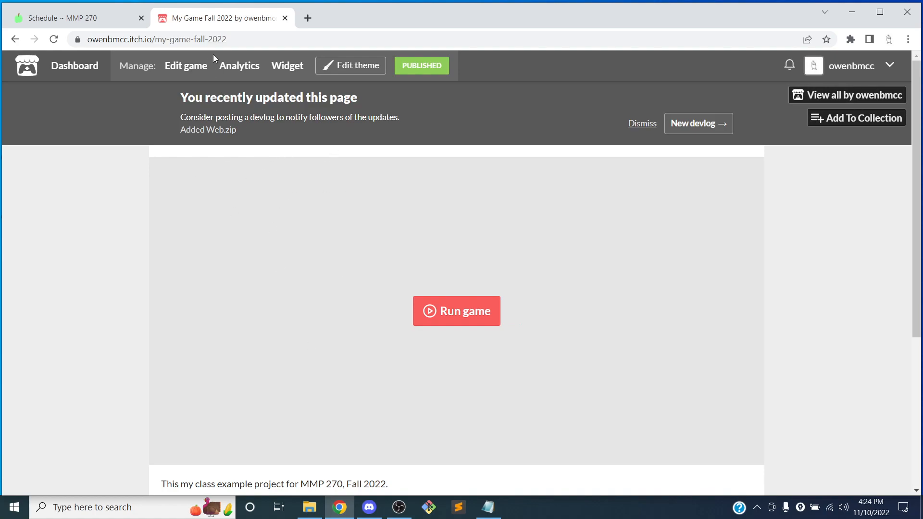
click(227, 40)
key(ctrl+c)
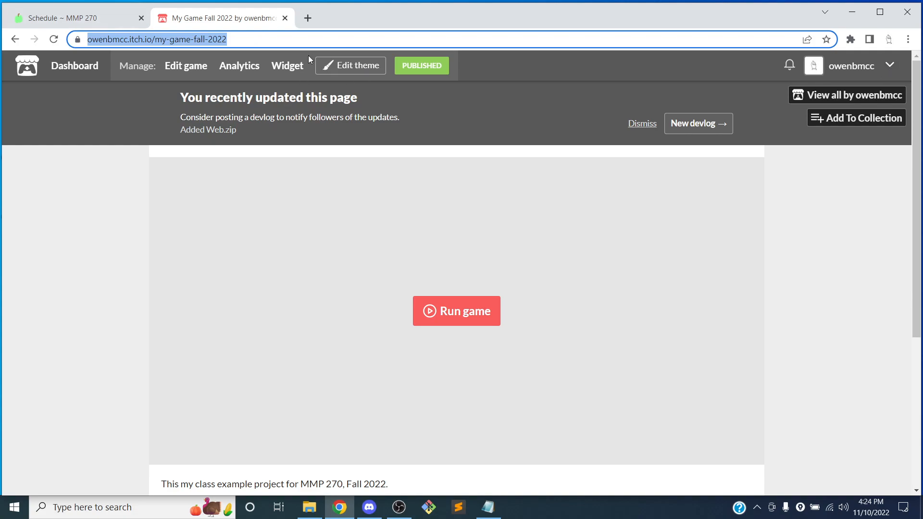
key(ctrl+shift+n)
key(ctrl+v)
key(Return)
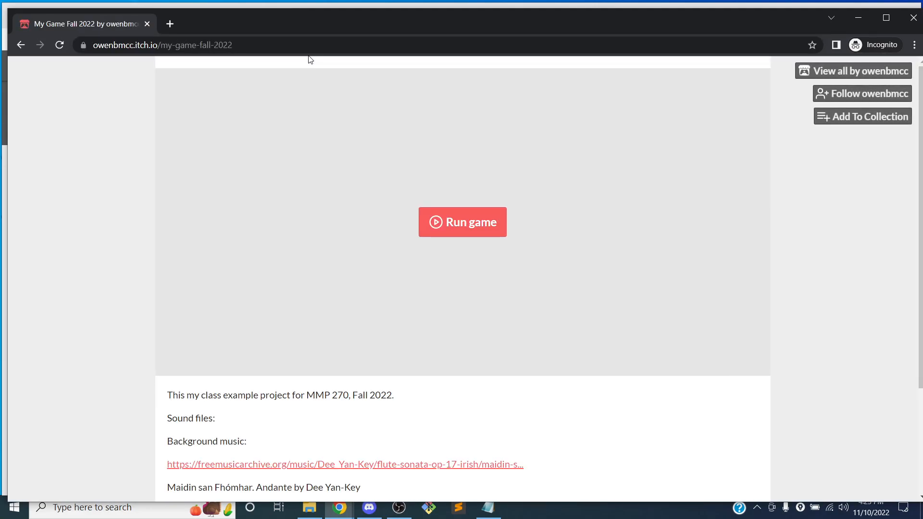
Step: Scroll through the published project page as a visitor, then close the incognito window
scroll(376, 238, down, 2)
scroll(376, 239, up, 2)
scroll(501, 178, down, 1)
scroll(440, 191, down, 2)
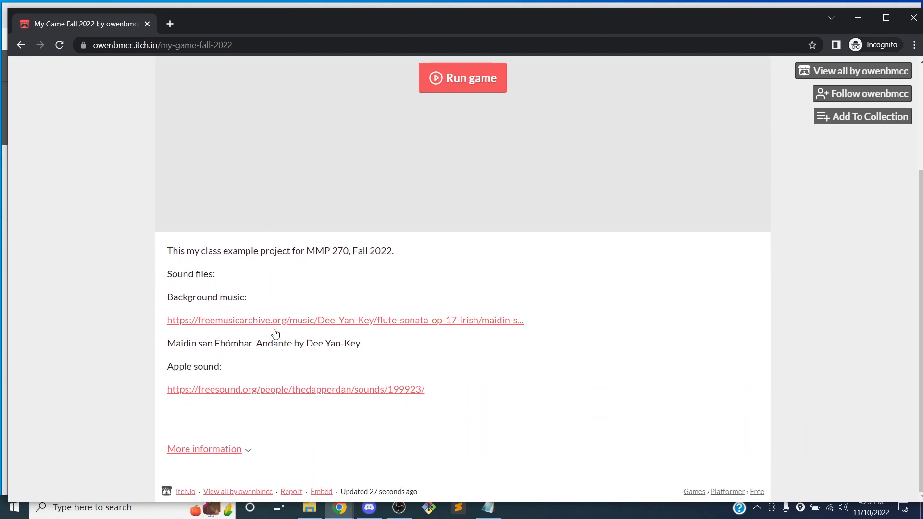
scroll(237, 278, up, 3)
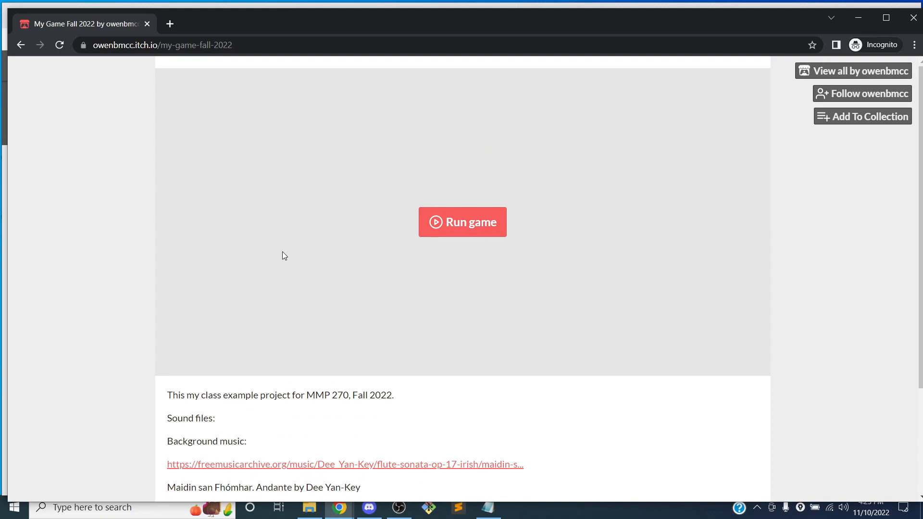
click(914, 18)
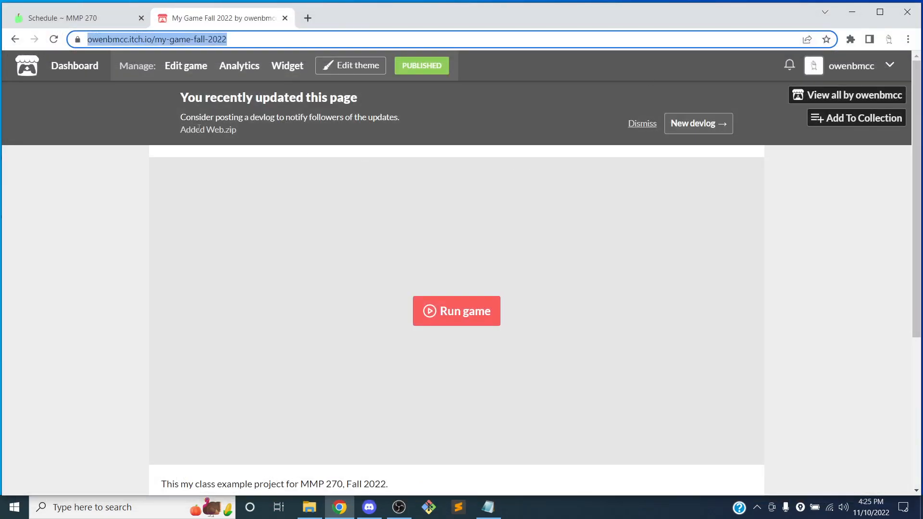
Step: Open the theme editor and set the page background colour to #f557d1
click(331, 66)
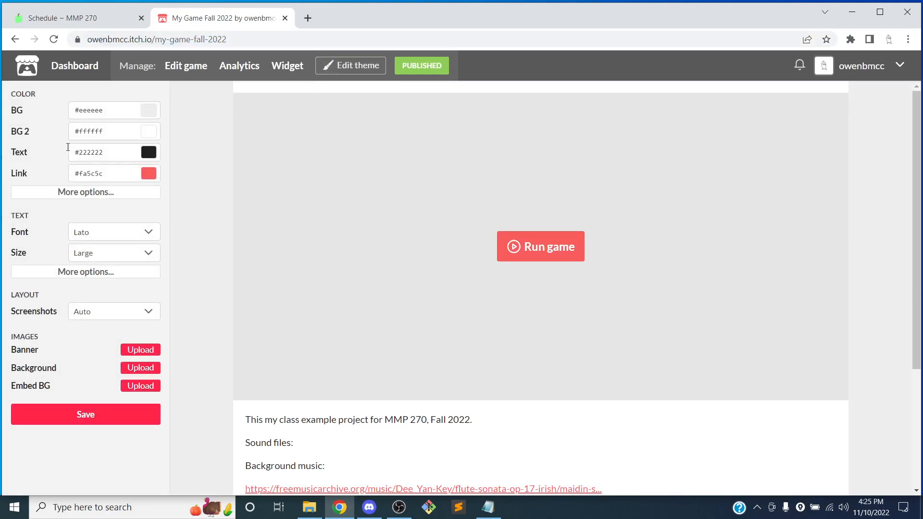
click(140, 110)
drag(216, 155, 208, 157)
mouse_move(228, 116)
mouse_down()
mouse_move(194, 131)
mouse_move(200, 124)
mouse_up()
click(180, 153)
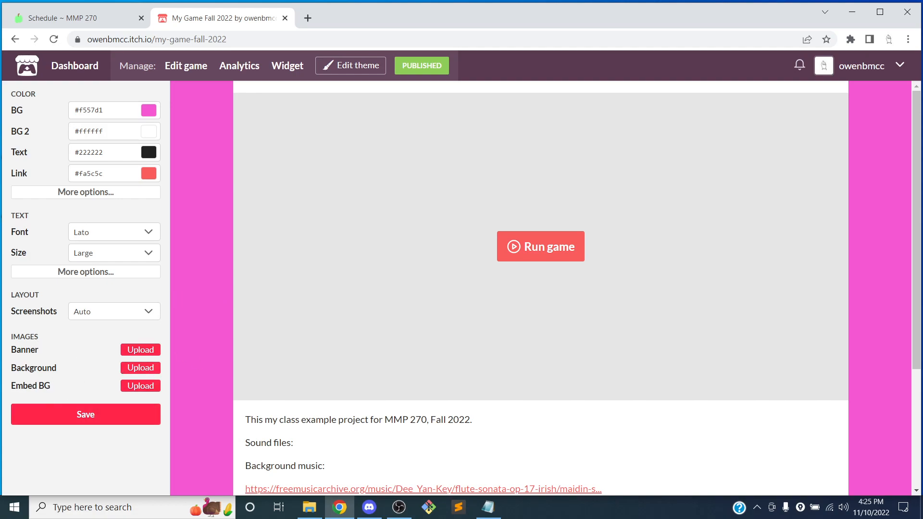
Step: Upload obstacle_bug (1).png from the game's Sprites folder as the embed background image
drag(17, 351, 44, 349)
drag(11, 386, 45, 384)
click(138, 387)
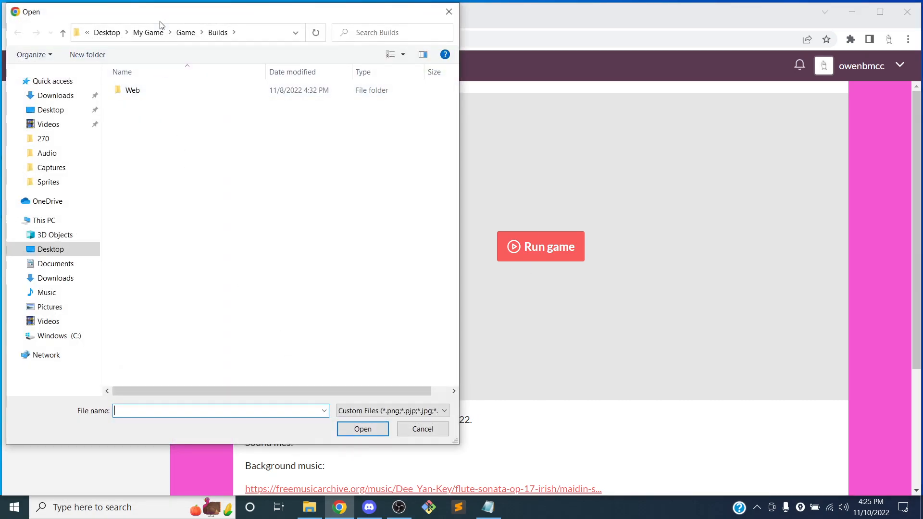
click(185, 33)
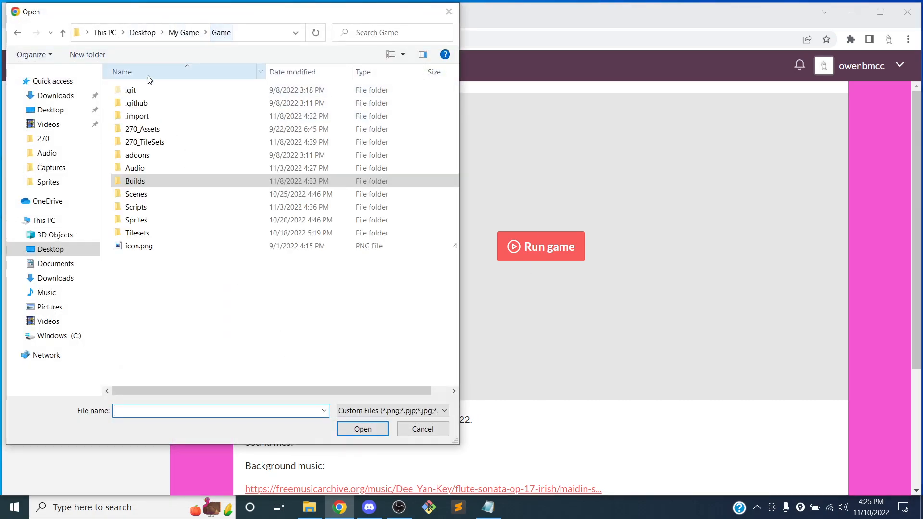
double_click(149, 221)
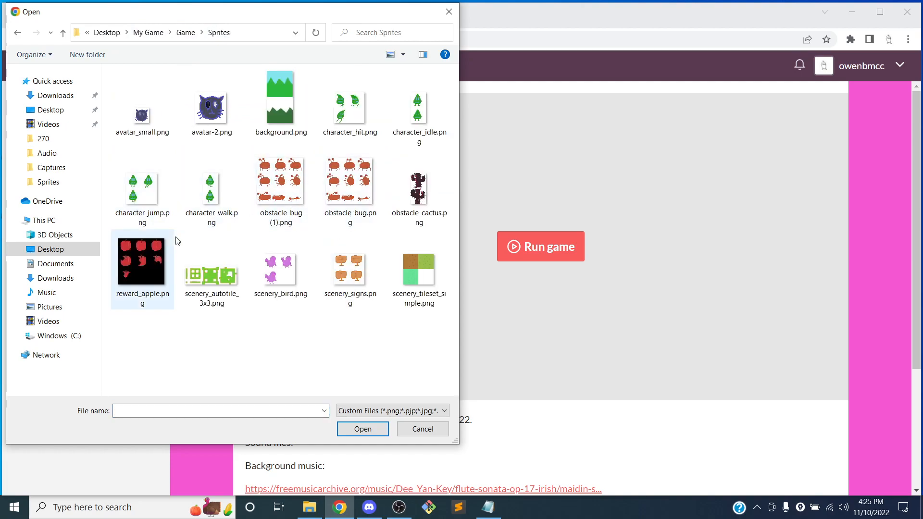
click(289, 190)
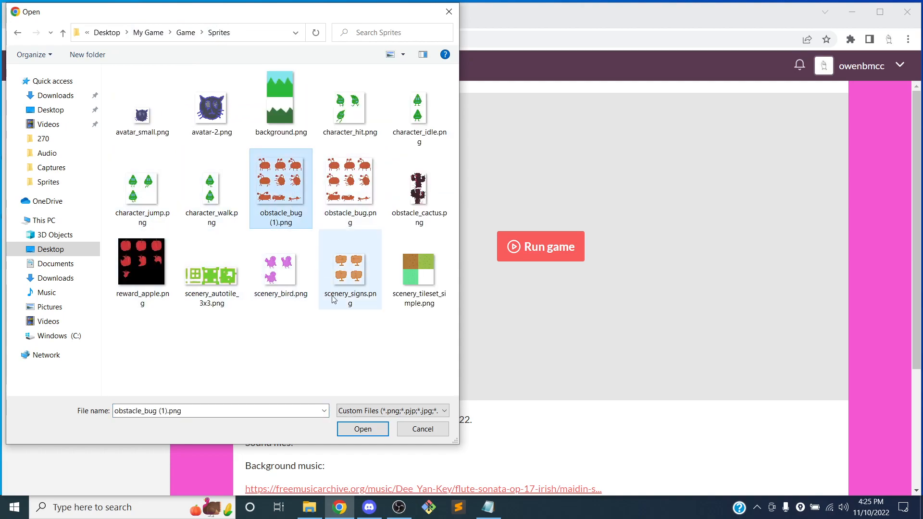
click(363, 429)
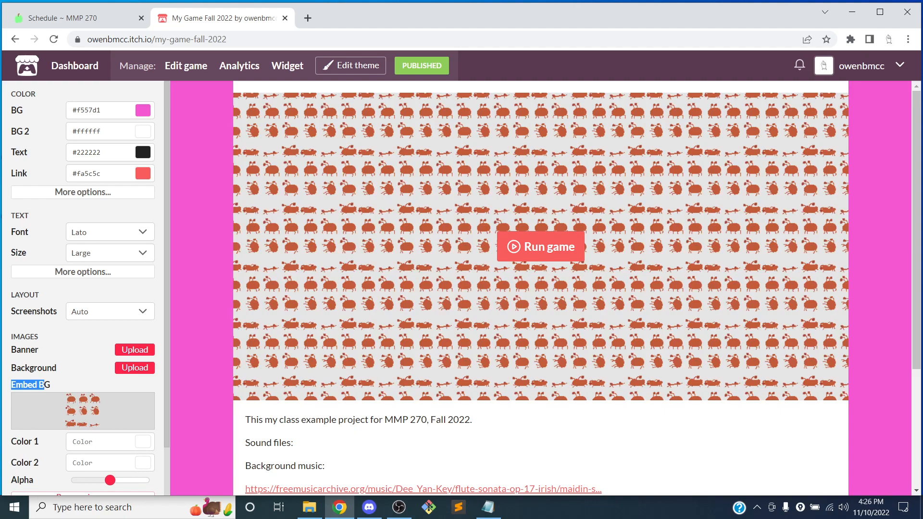
Step: Save the theme changes and close the theme editor
scroll(117, 233, down, 2)
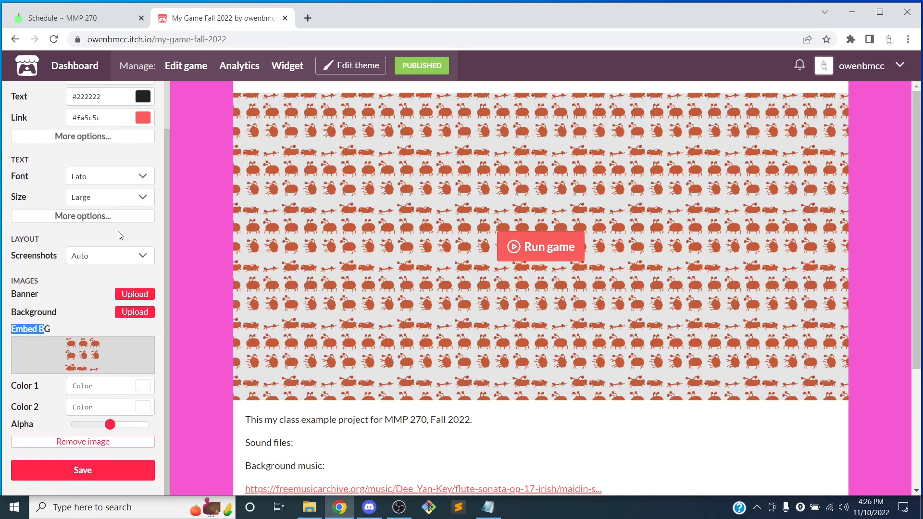
scroll(160, 248, up, 2)
scroll(120, 232, down, 2)
scroll(144, 223, up, 2)
scroll(231, 156, down, 2)
scroll(96, 385, down, 2)
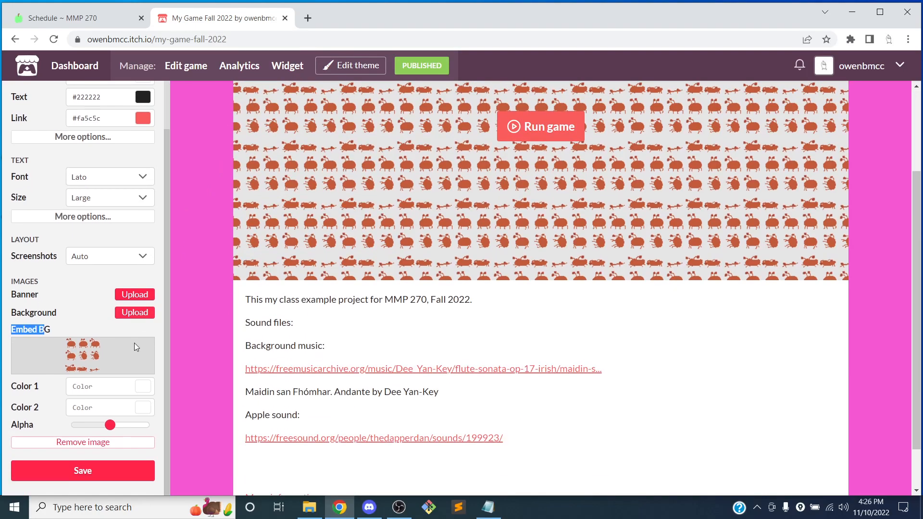
click(98, 473)
scroll(166, 163, up, 1)
click(345, 66)
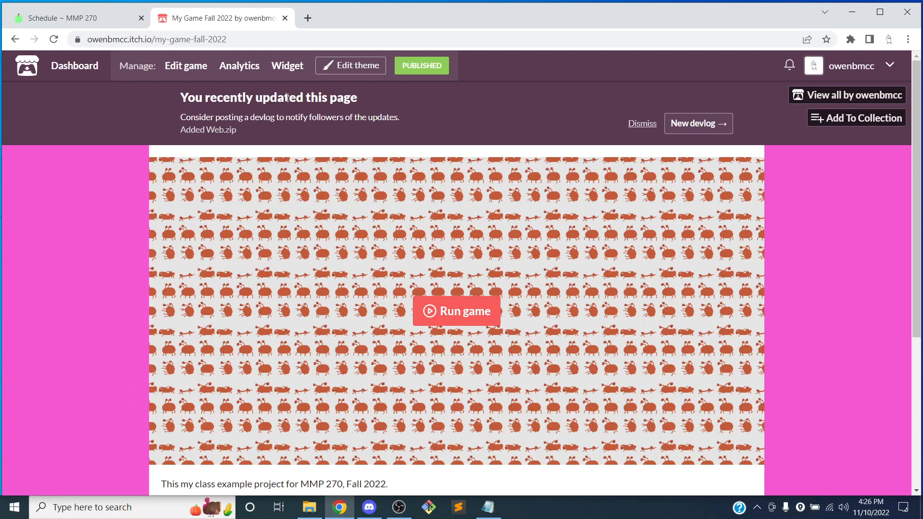
Step: Copy the project page URL and post it in the mmp270 Discord channel
key(ctrl+l)
key(ctrl+c)
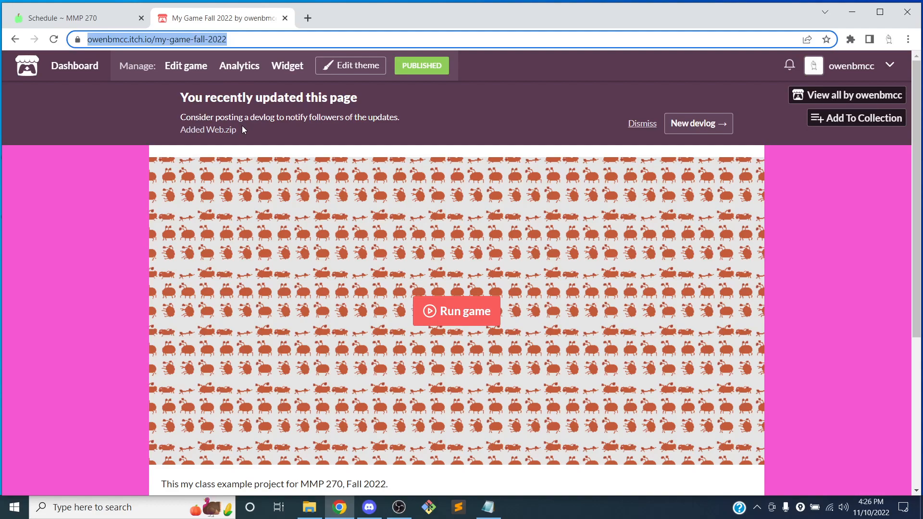
click(369, 507)
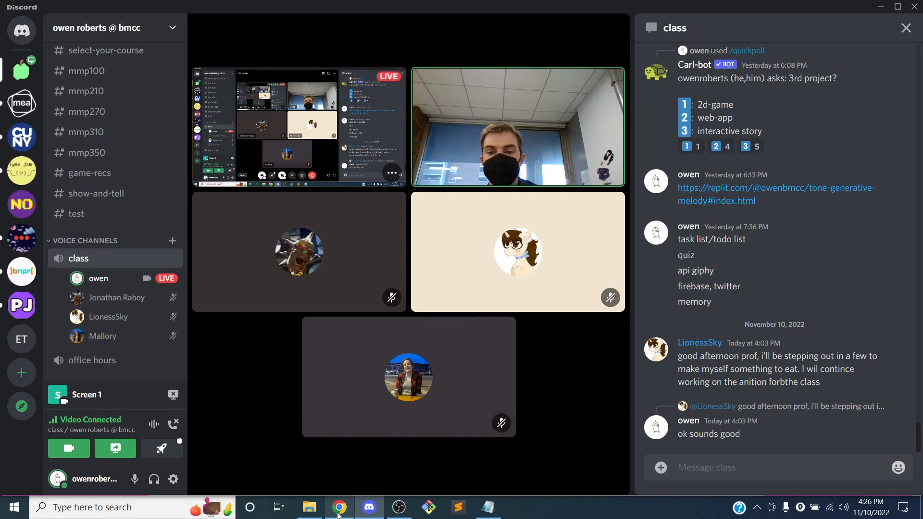
click(338, 510)
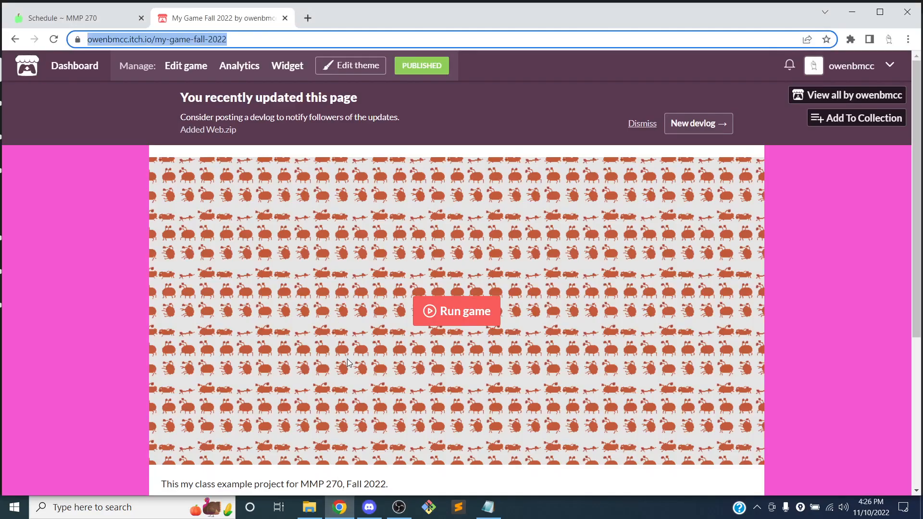
click(369, 507)
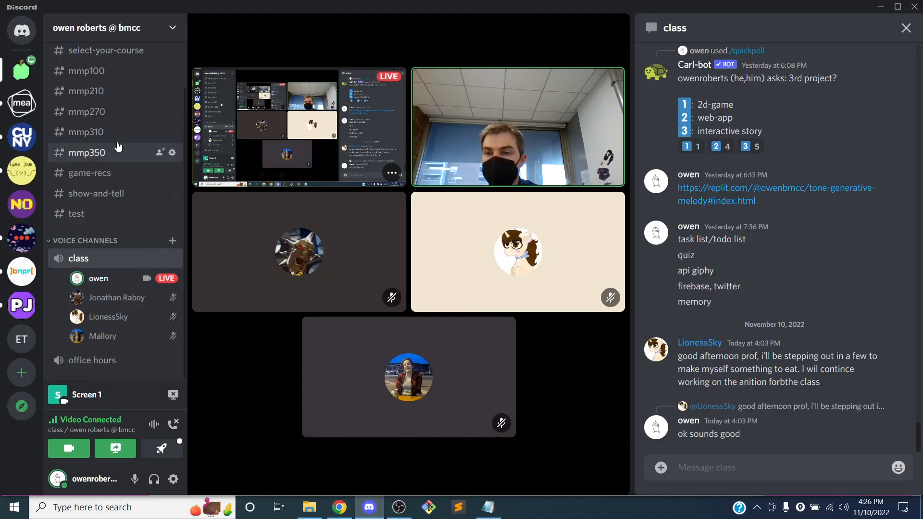
click(103, 114)
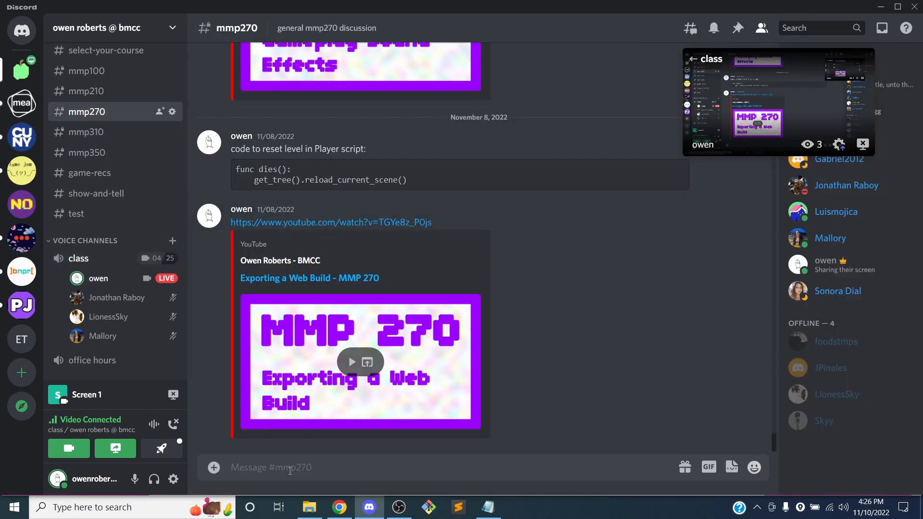
key(ctrl+v)
key(Return)
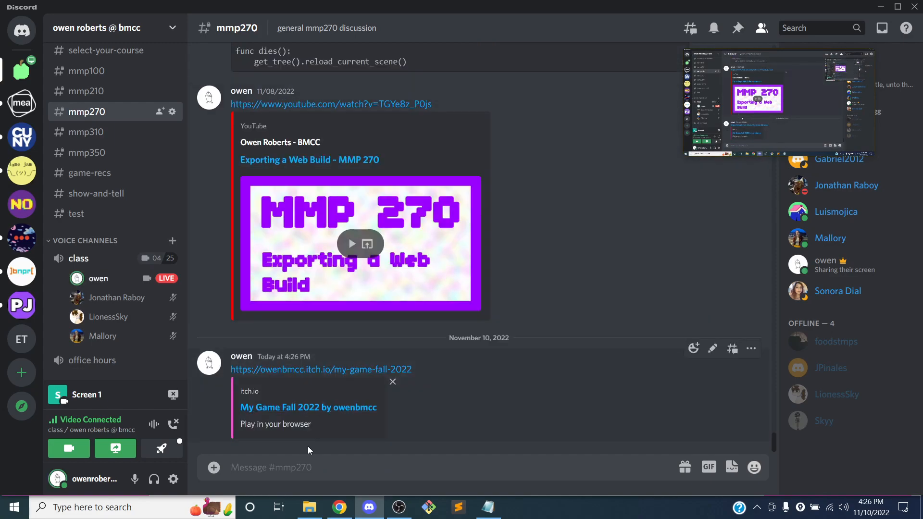
Step: Open the MMP 270 OpenLab site in a new tab and start a new post
click(338, 507)
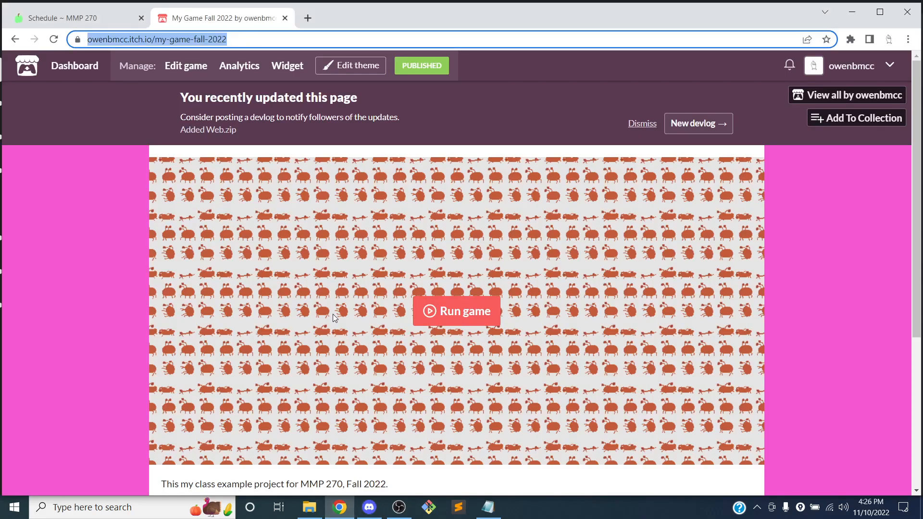
click(311, 19)
text(open)
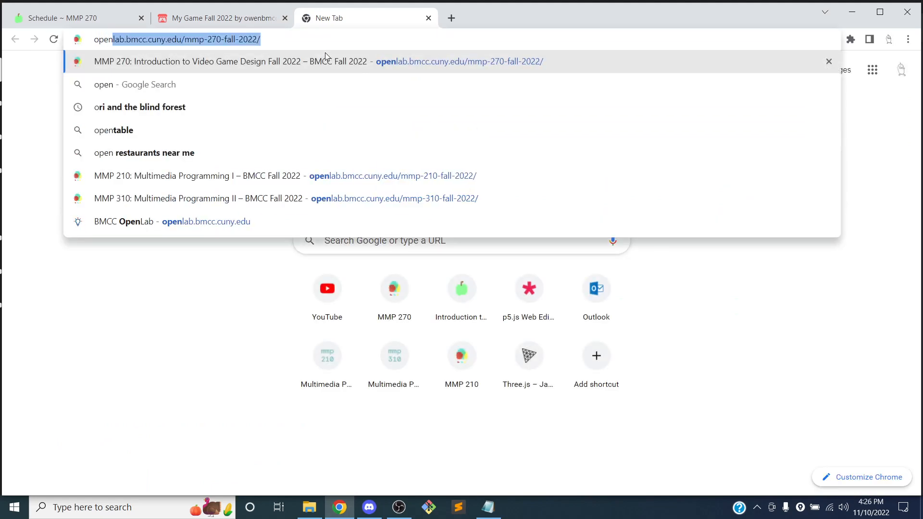
key(Return)
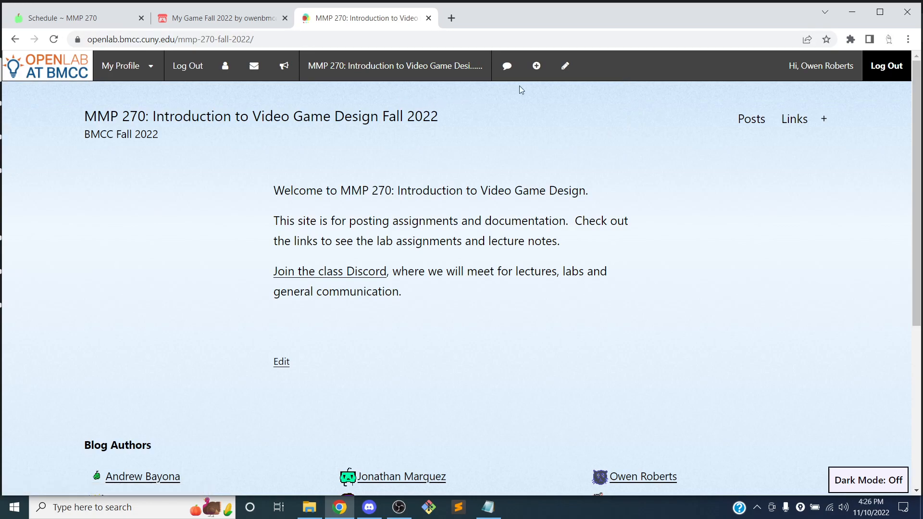
mouse_move(536, 66)
click(539, 90)
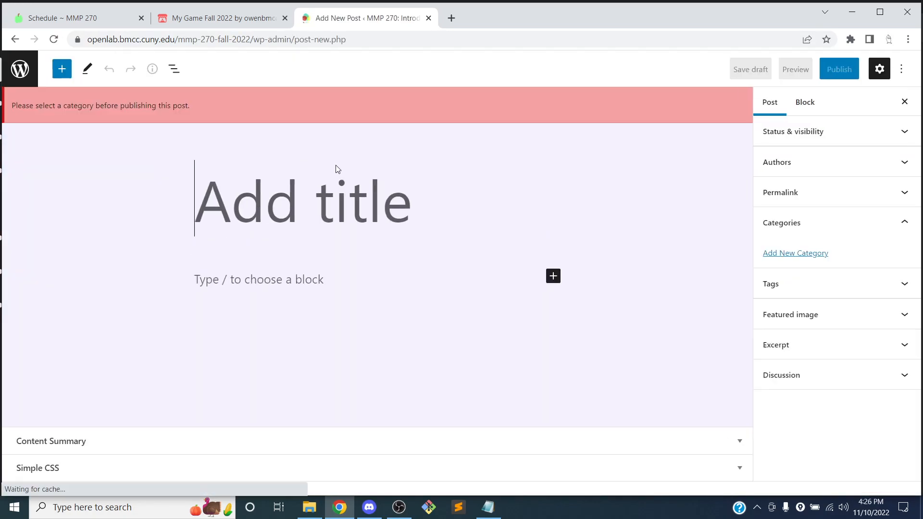
Step: Title the post My First Game Build
text(My First Game)
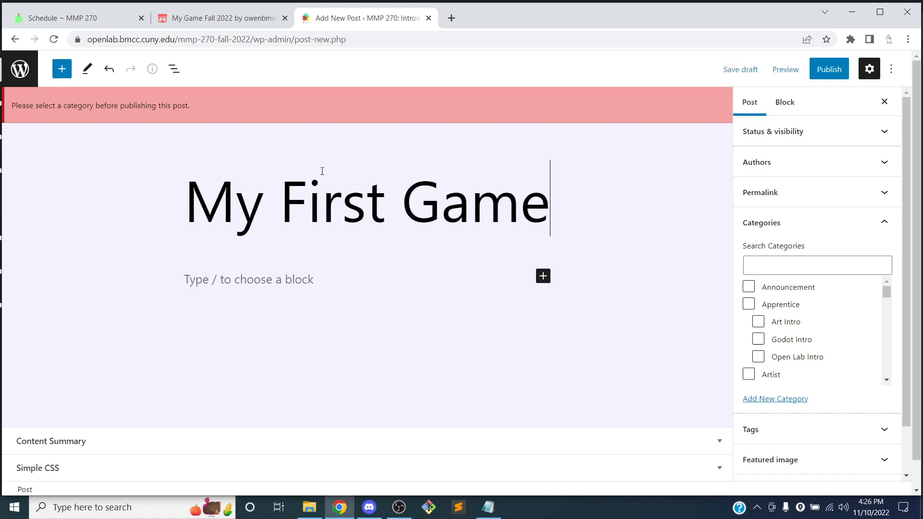
text( BUild)
key(BackSpace)
key(BackSpace)
key(BackSpace)
key(BackSpace)
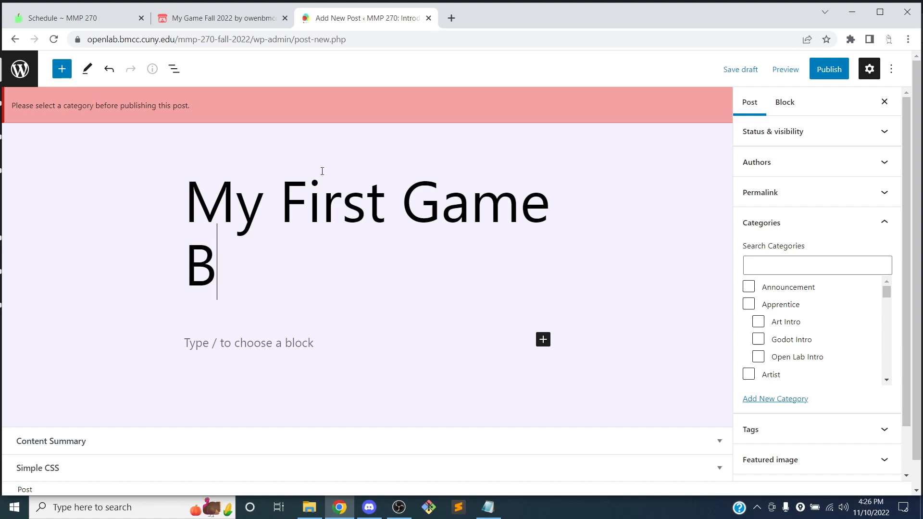
text(uild)
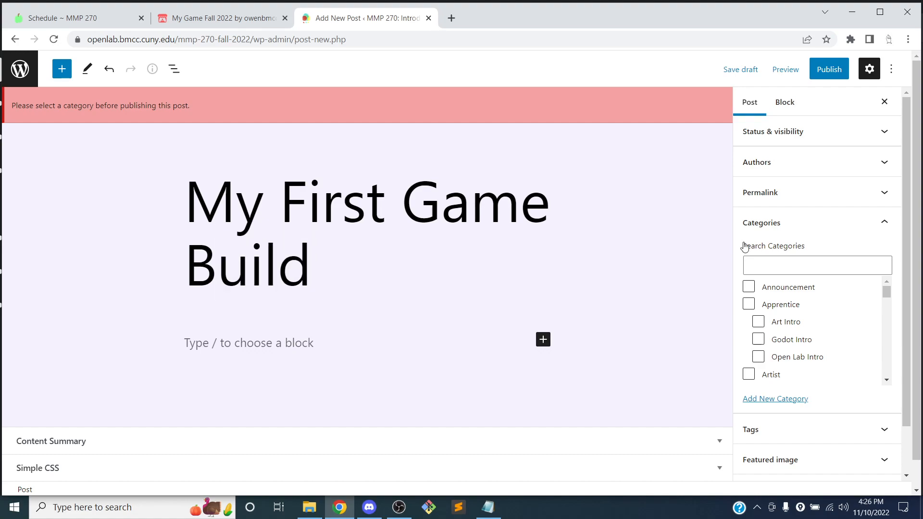
Step: Assign the post the categories Publishing on Itch.io and Exporting a Build
click(768, 268)
text(itch)
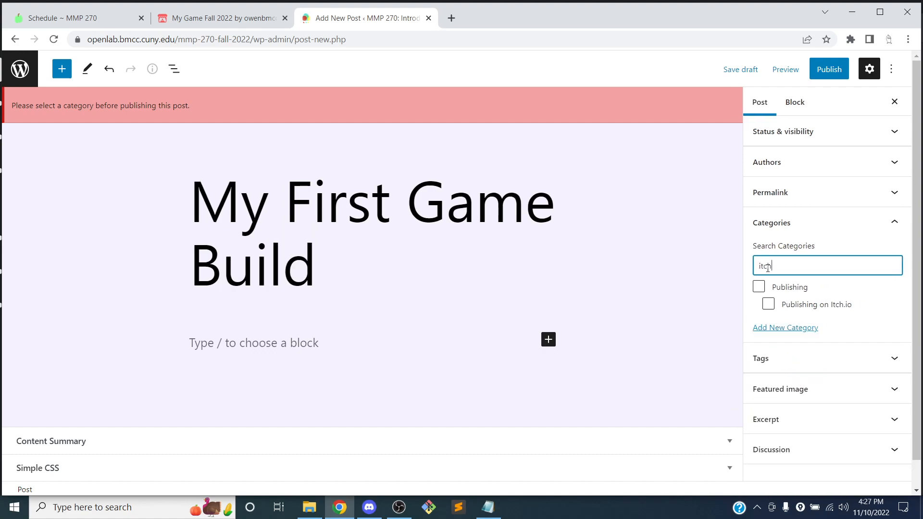
click(818, 310)
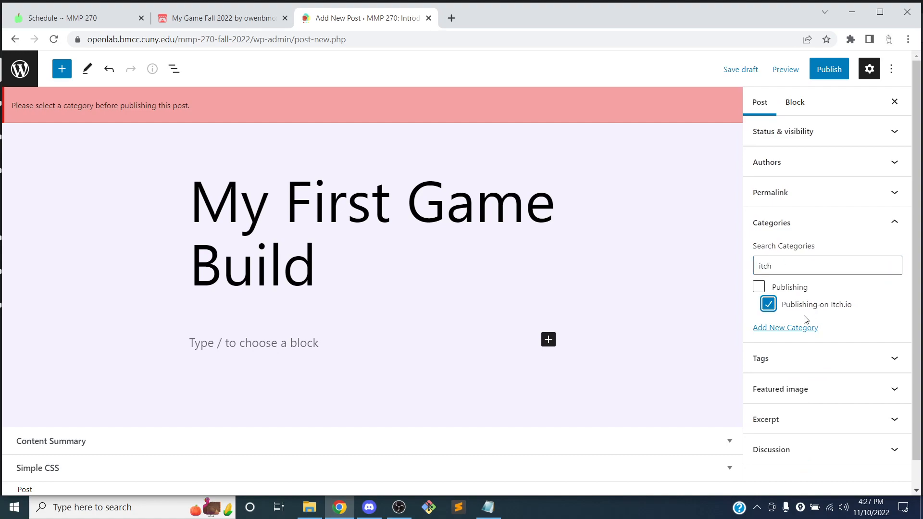
double_click(799, 265)
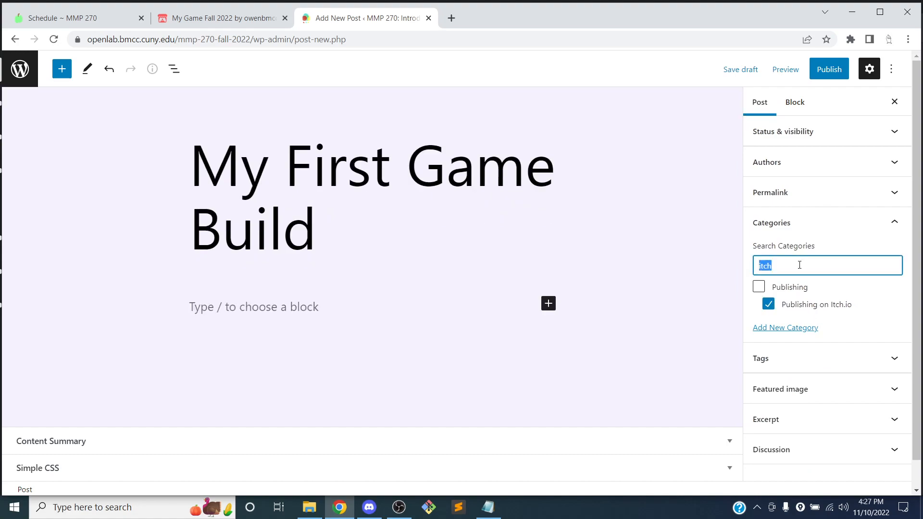
key(BackSpace)
text(build)
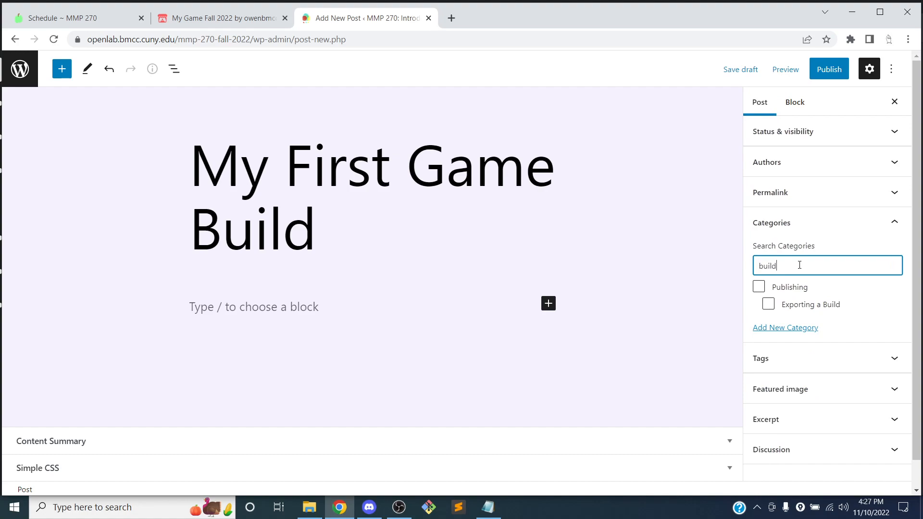
click(820, 305)
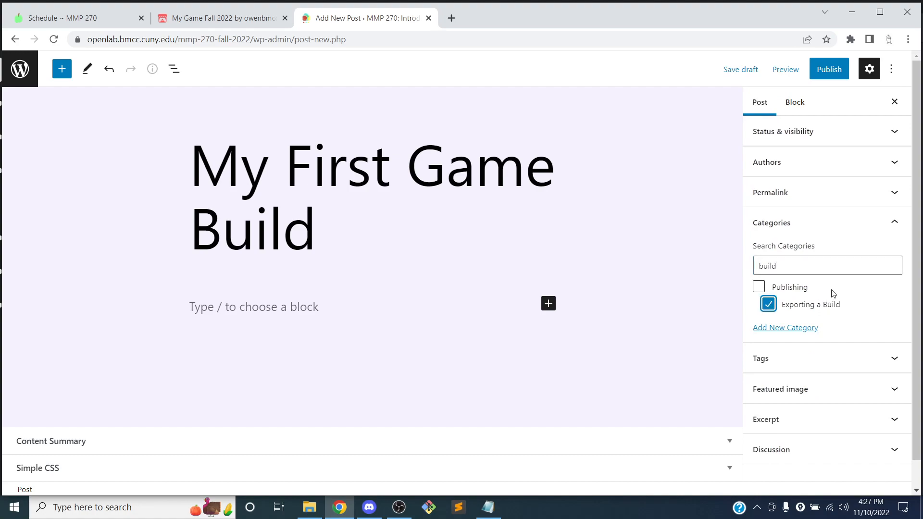
Step: Write the paragraph "Here's a link to my first game build:" and paste the game URL below it as an embed
scroll(320, 259, down, 2)
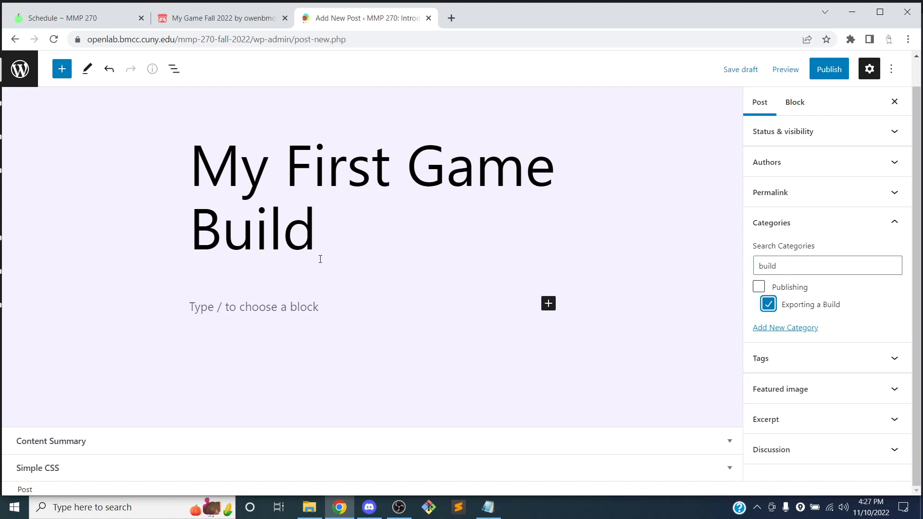
click(296, 315)
text(Here's)
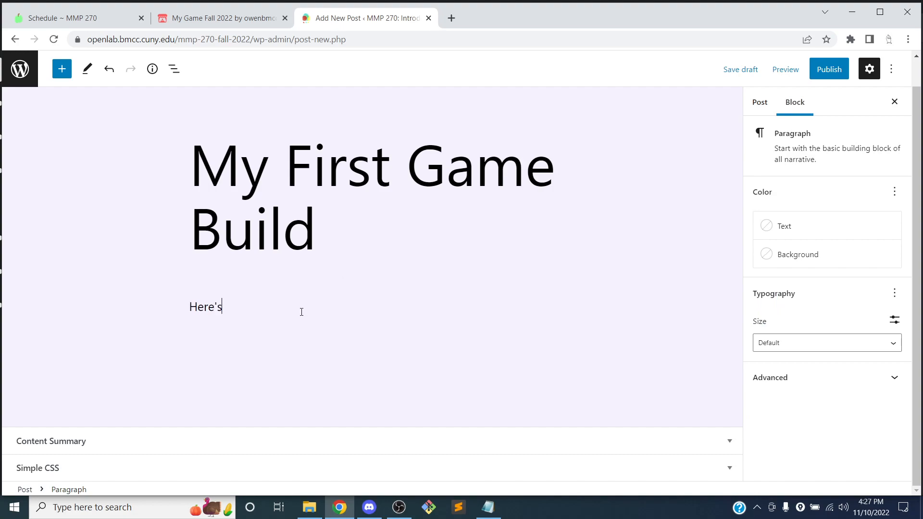
text( a link to my first game build:)
key(Return)
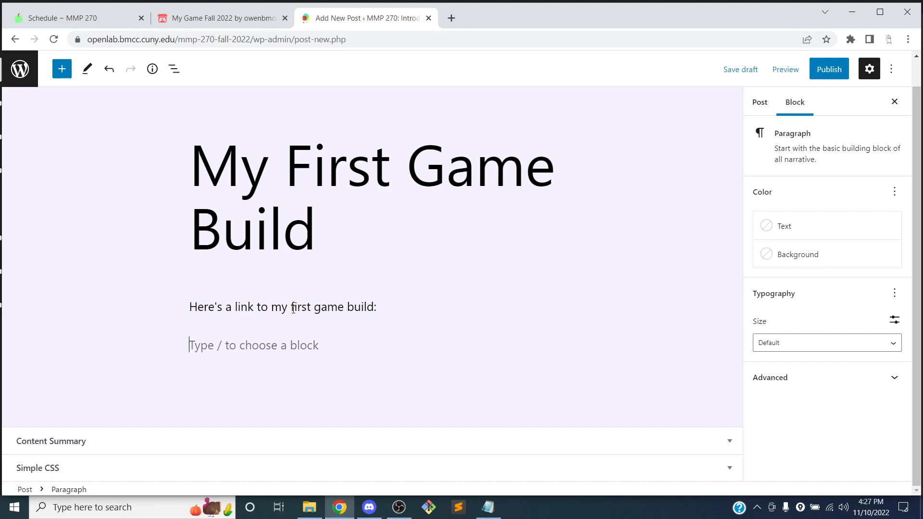
key(ctrl+v)
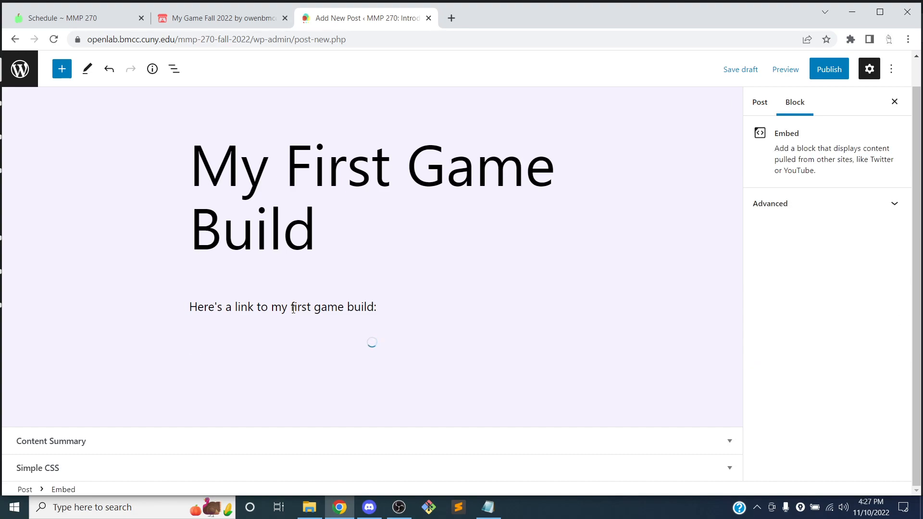
Step: Convert the game URL embed block into a plain link in the post
scroll(316, 266, down, 1)
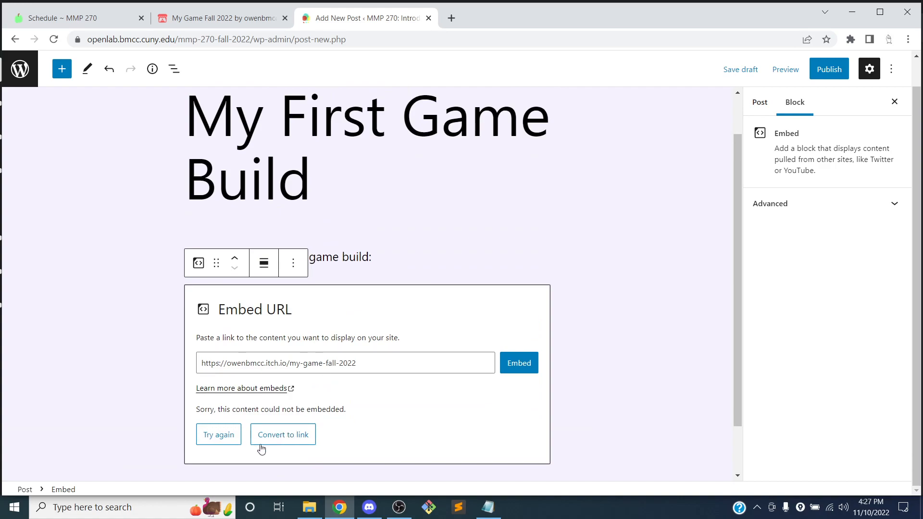
click(274, 438)
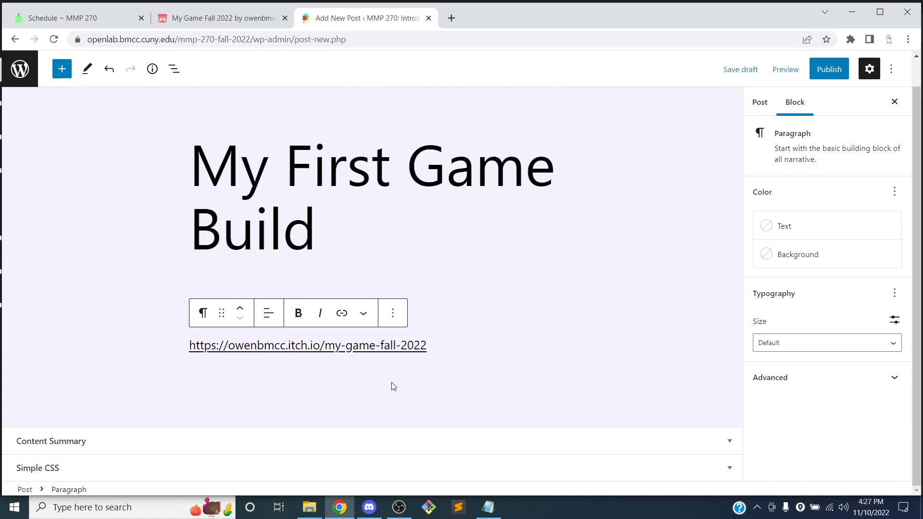
click(527, 348)
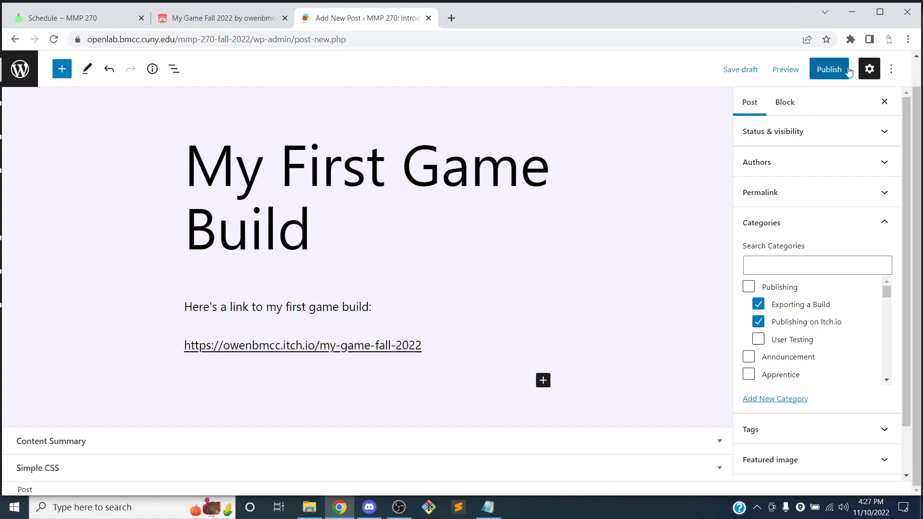
Step: Publish the post and open the published post
click(829, 76)
click(791, 114)
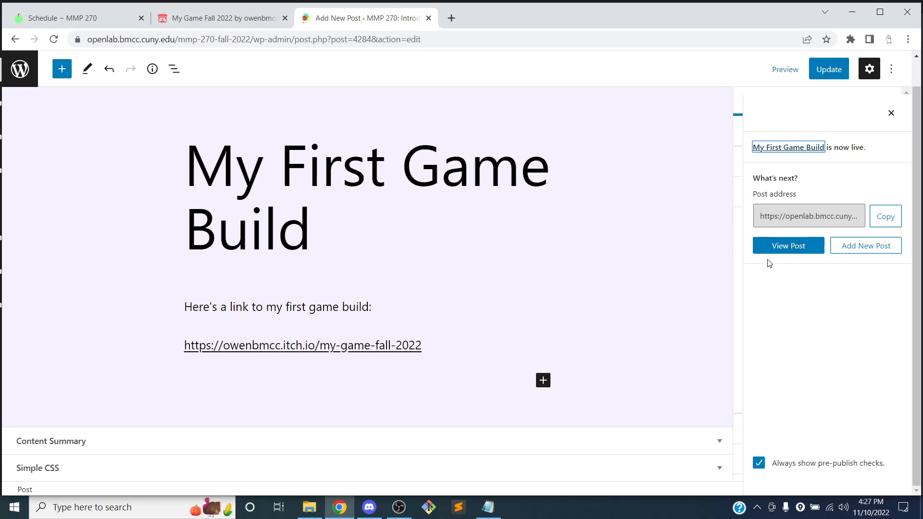
click(787, 251)
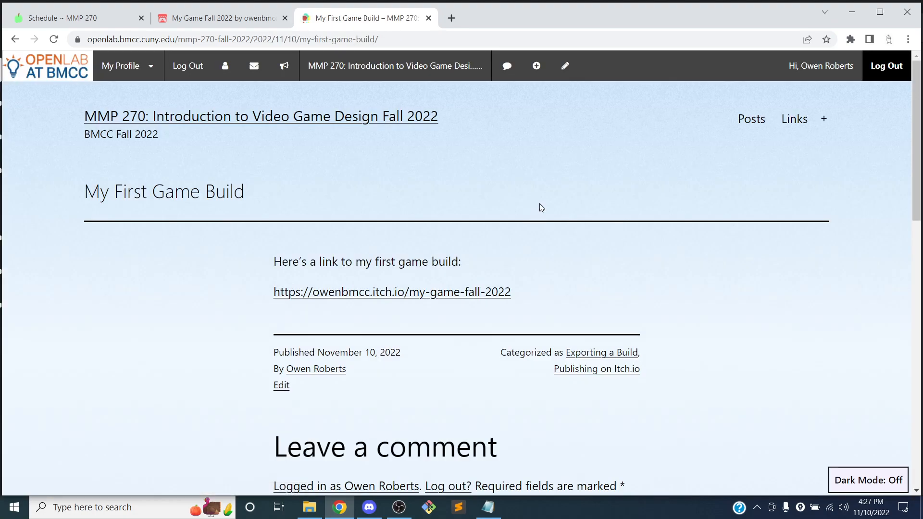
Step: Follow the game link from the published post and scroll through the itch.io game page
scroll(539, 204, down, 1)
click(421, 233)
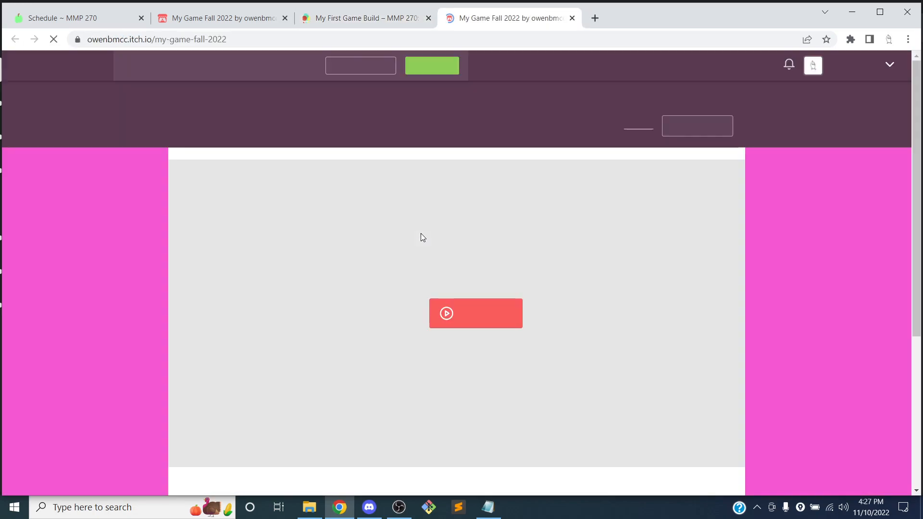
scroll(422, 227, down, 5)
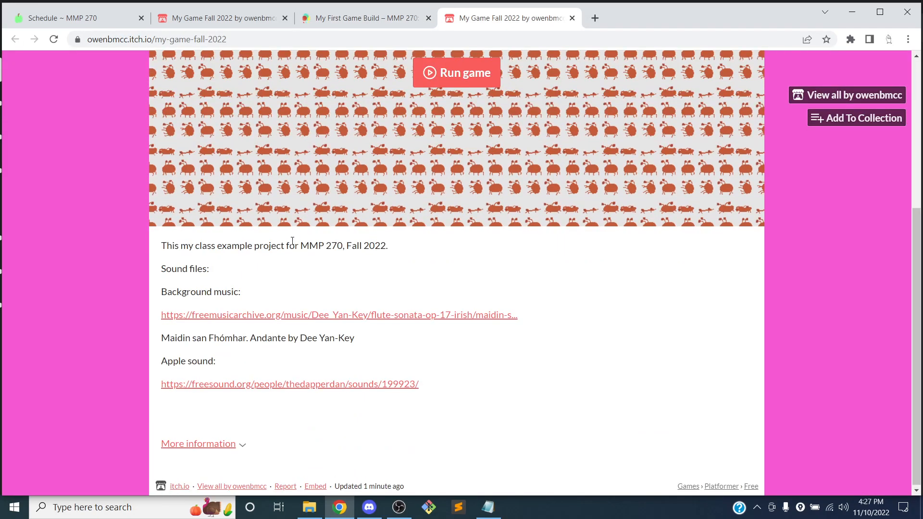
scroll(406, 370, up, 5)
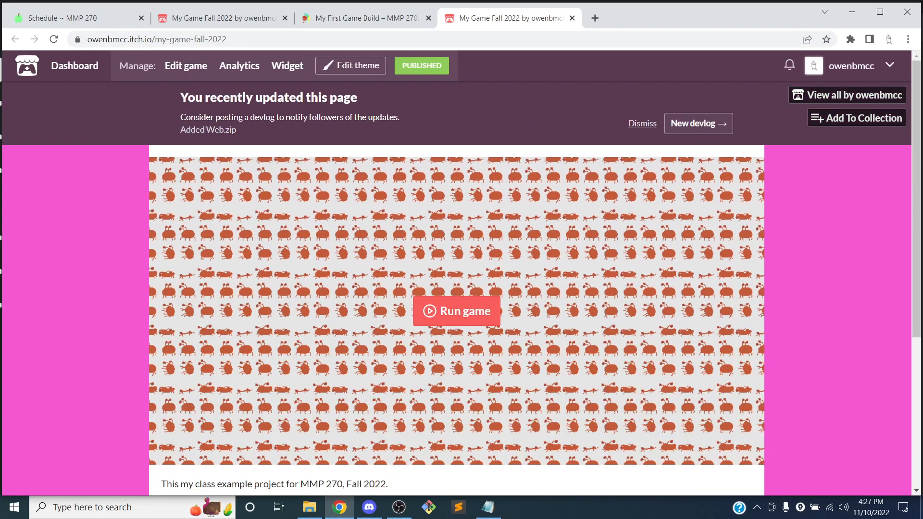
click(572, 19)
click(151, 267)
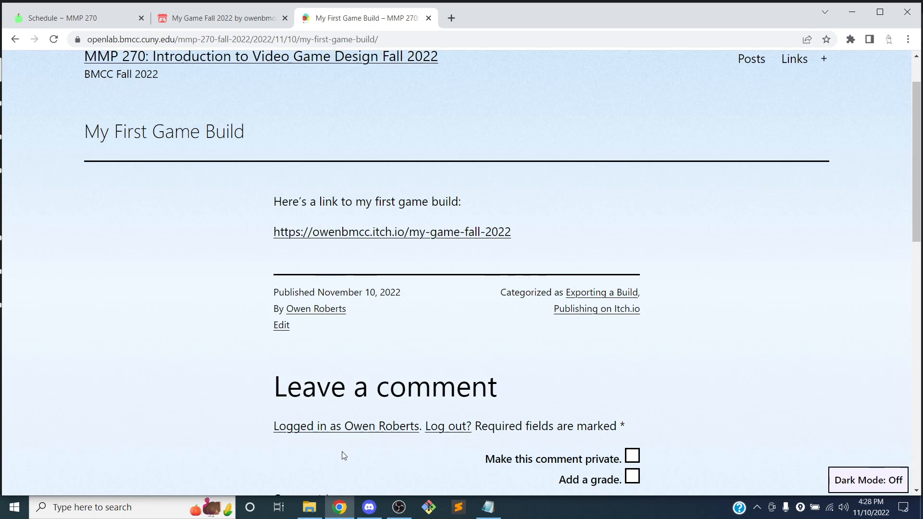
click(401, 510)
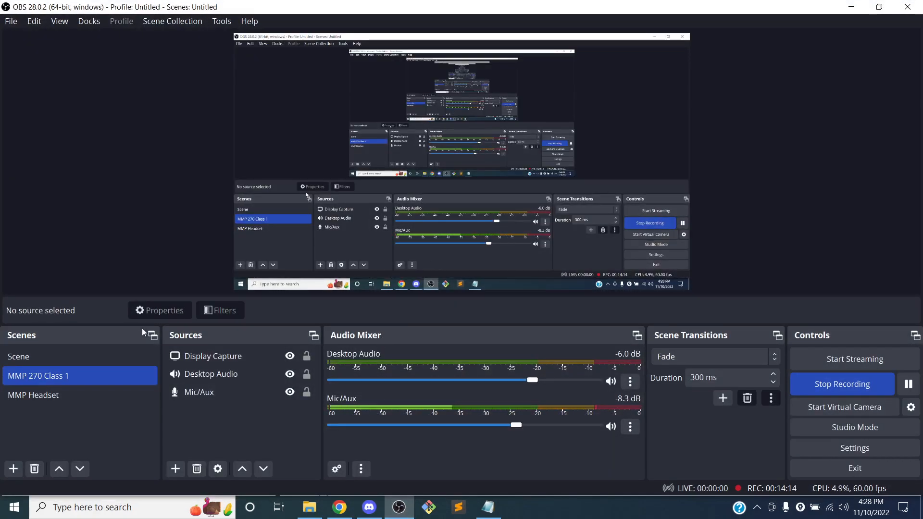